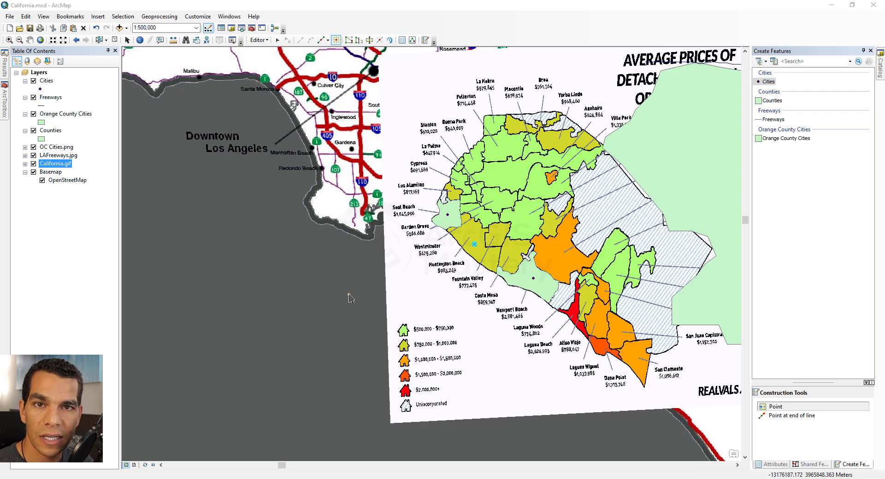
- Clear the selection on the Huntington Beach point and display the Snapping toolbar
key(ctrl+z)
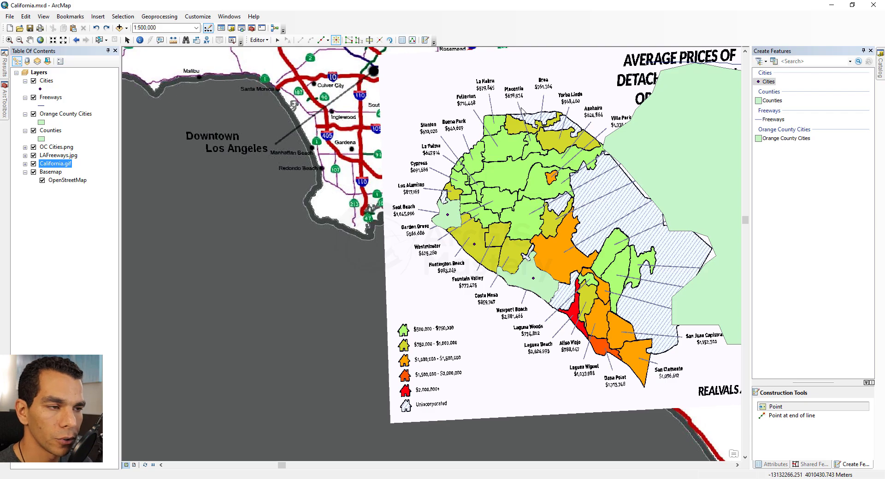
right_click(490, 31)
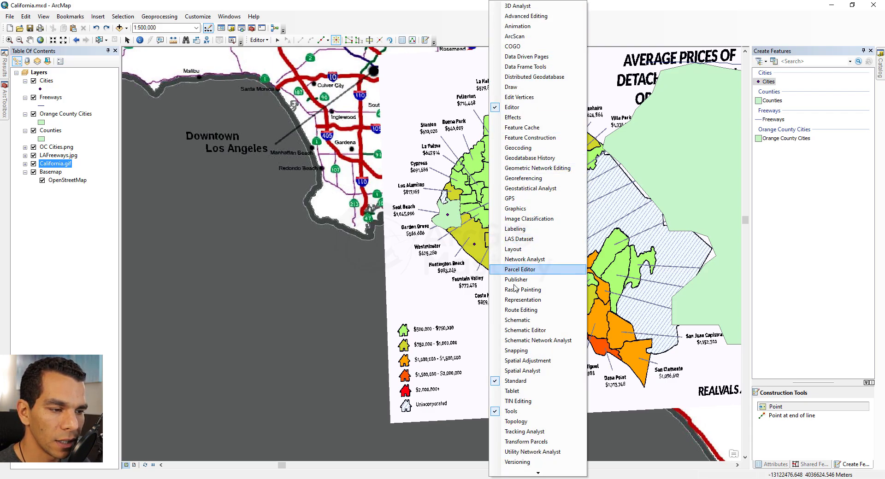
click(518, 353)
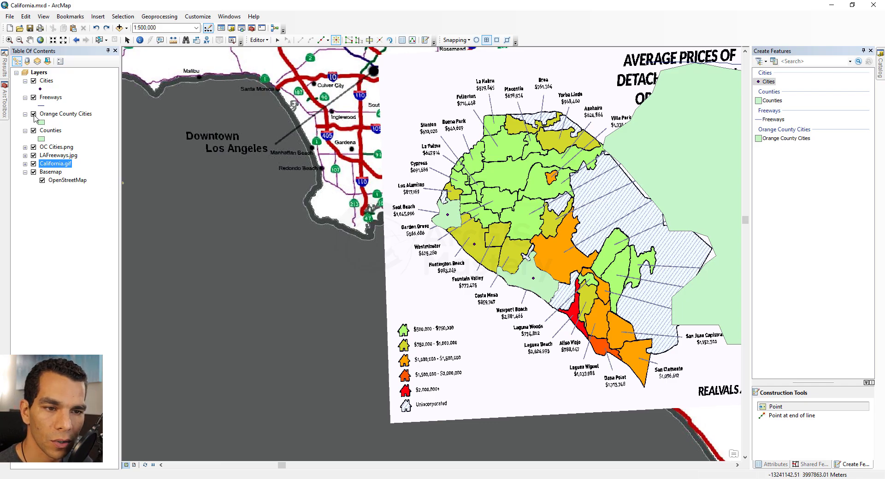
- Hide the Orange County Cities, Freeways, Cities, OC Cities.png and LAFreeways.jpg layers, leaving Counties over California.gif
click(33, 98)
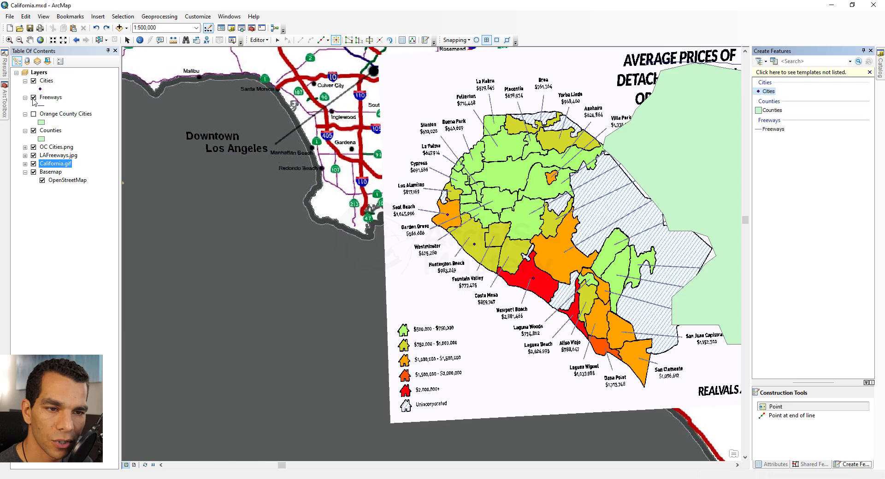
click(33, 81)
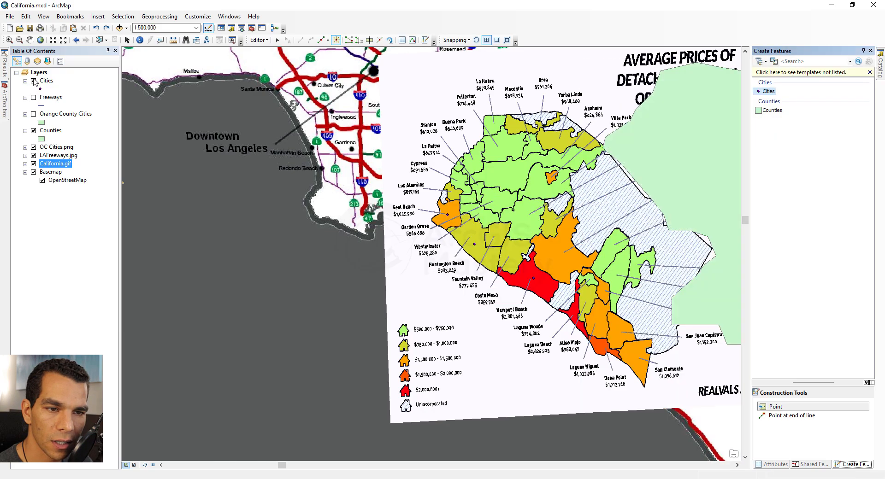
click(33, 147)
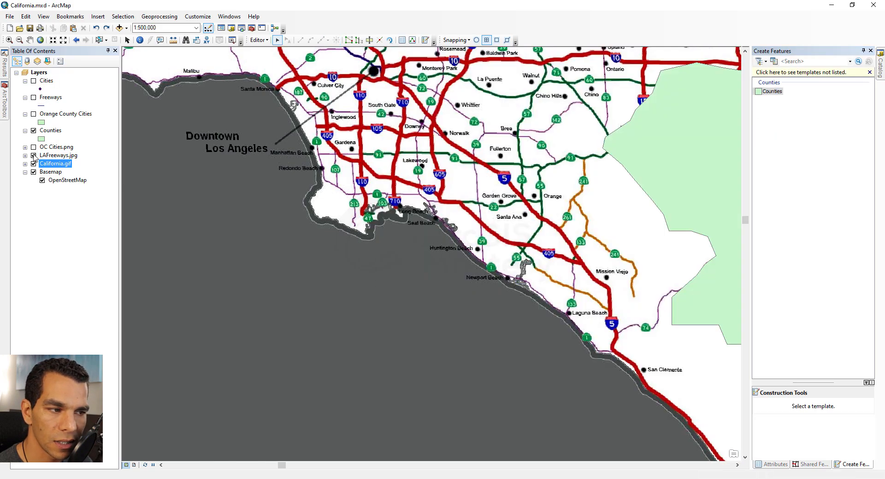
click(33, 155)
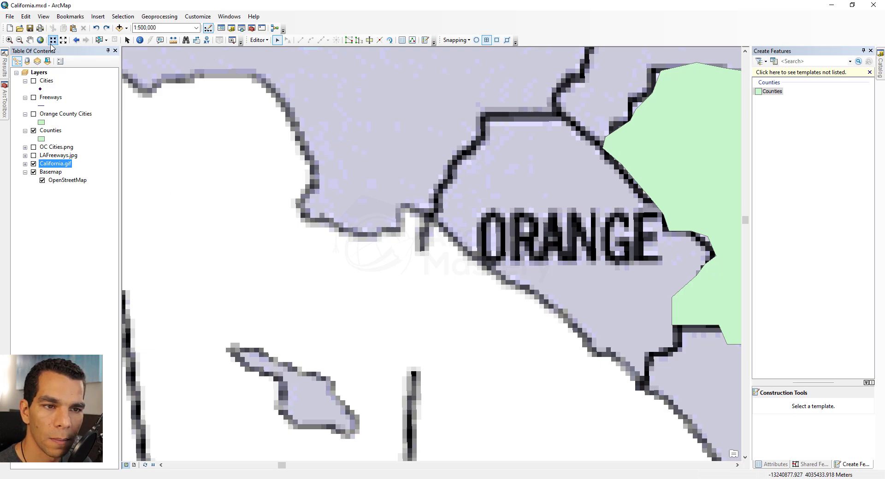
- Start a Counties polygon at Orange County's southern coastal tip and trace its southeastern border up to just below the existing polygon's corner
drag(567, 232, 364, 245)
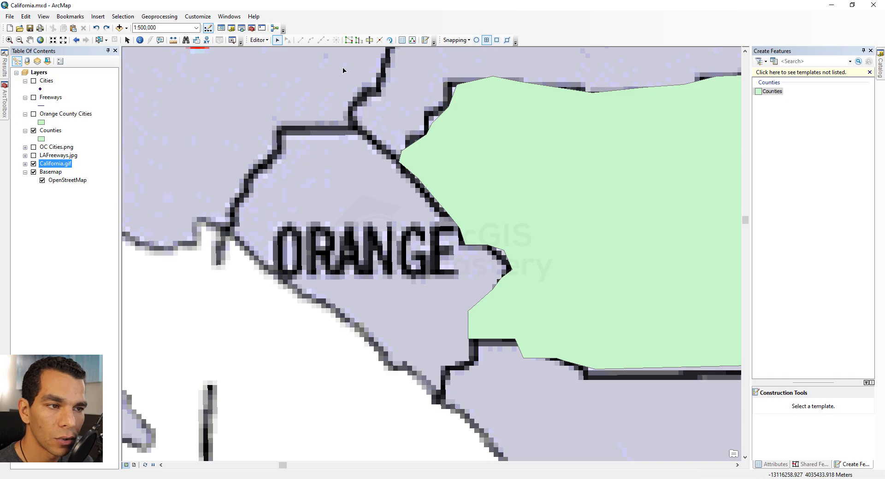
click(770, 91)
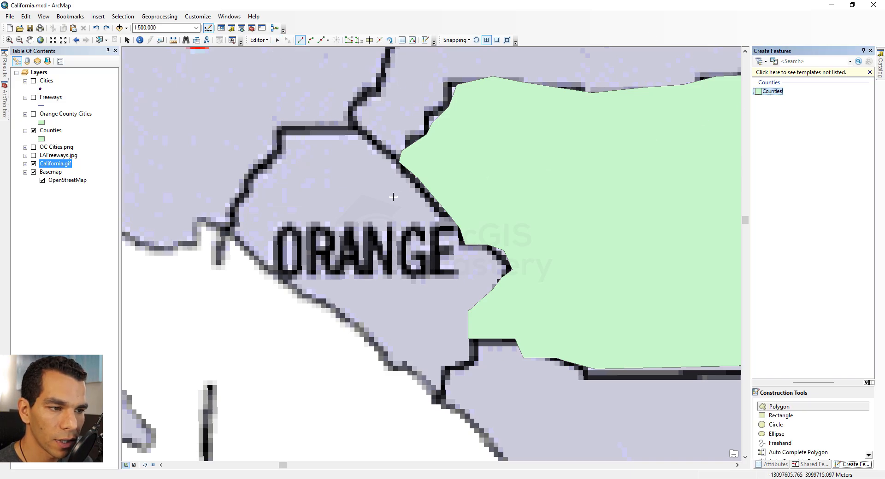
click(438, 406)
click(443, 387)
click(444, 376)
click(456, 369)
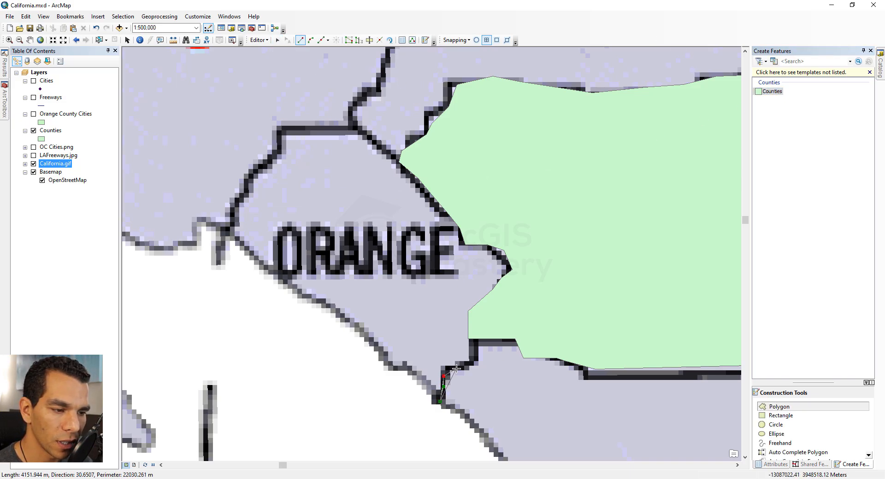
click(466, 366)
click(470, 359)
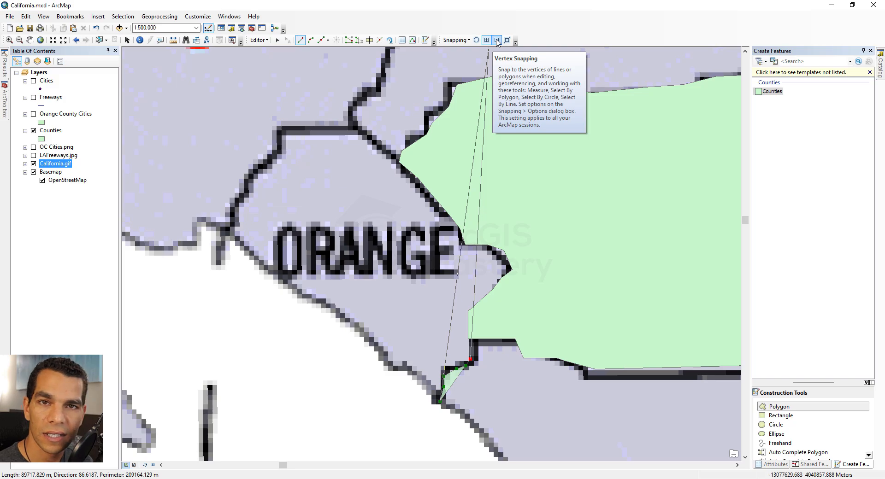
- Enable vertex snapping and snap two polygon vertices to the neighbouring county's southwestern corner and the vertex directly above it
click(497, 40)
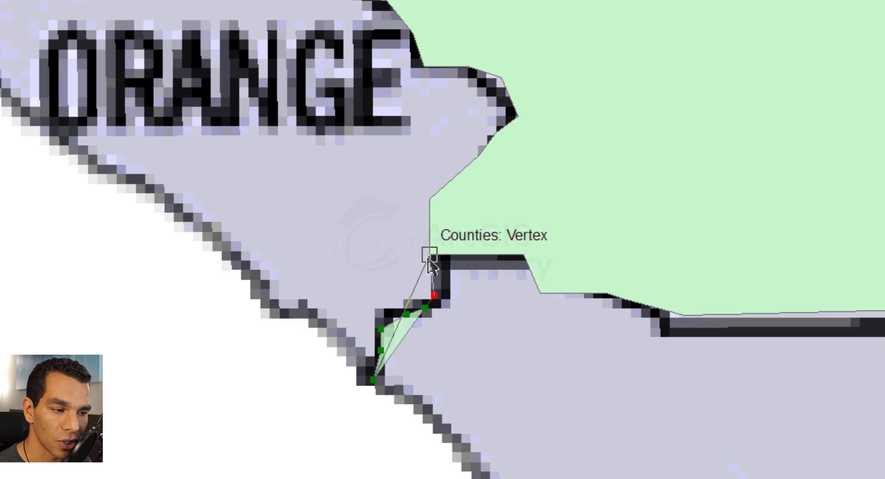
click(429, 256)
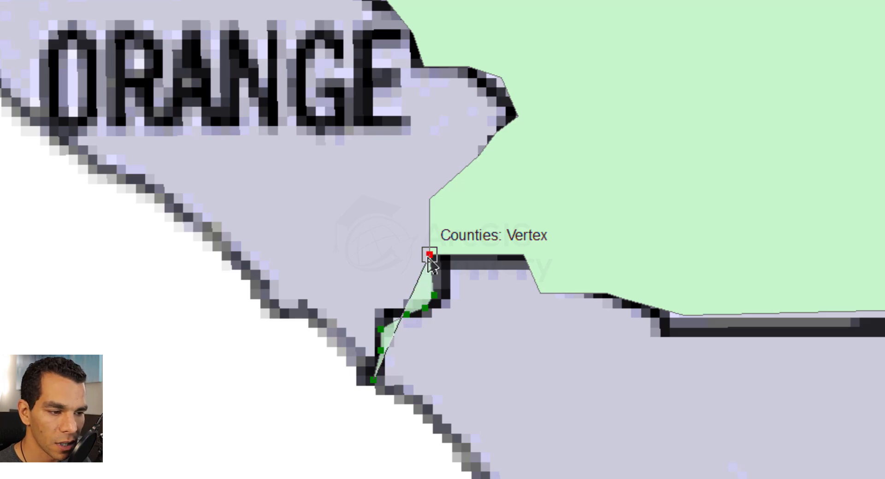
click(429, 200)
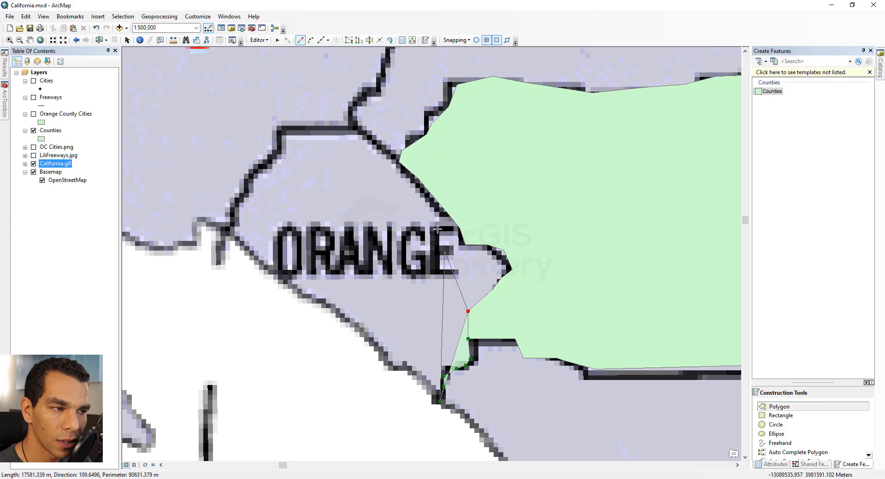
- Enable edge snapping and trace the shared county edge northeast around the tip of Orange County's eastern bulge
click(507, 41)
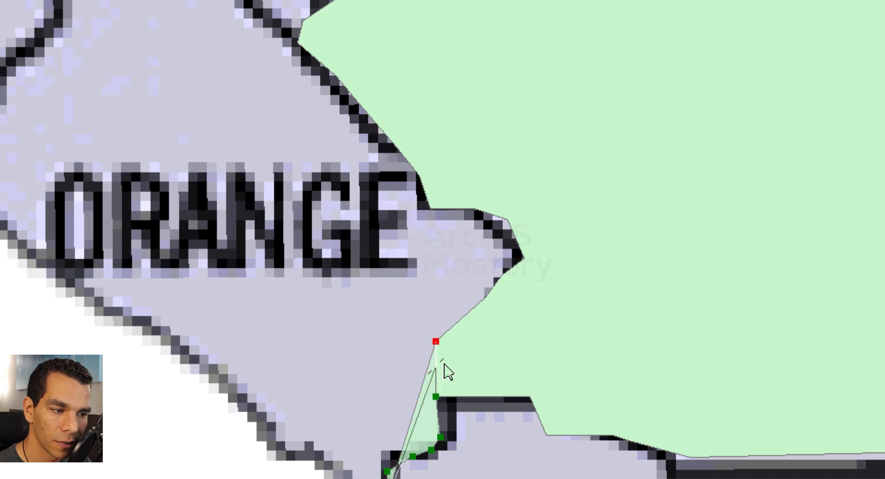
click(451, 328)
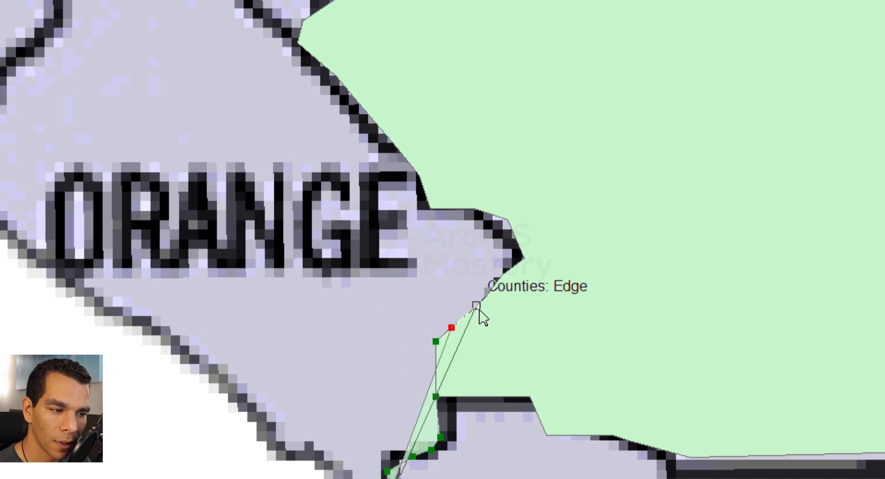
click(476, 305)
click(491, 290)
click(502, 275)
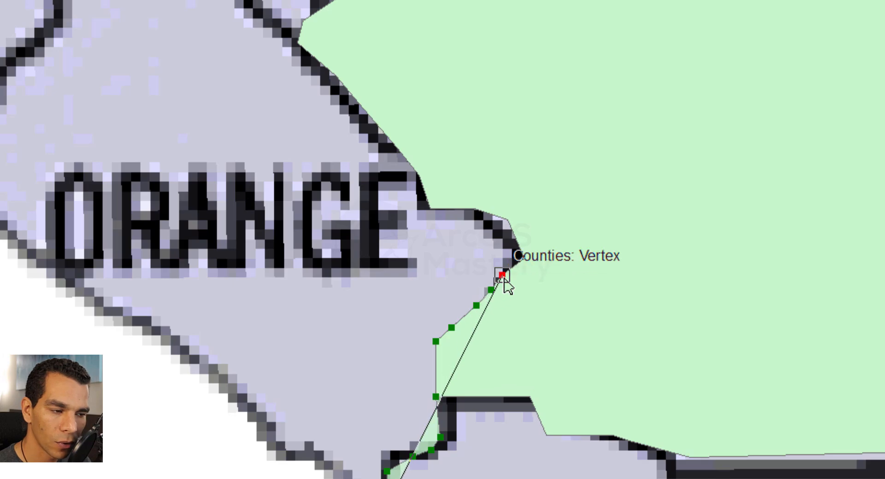
click(514, 265)
click(516, 244)
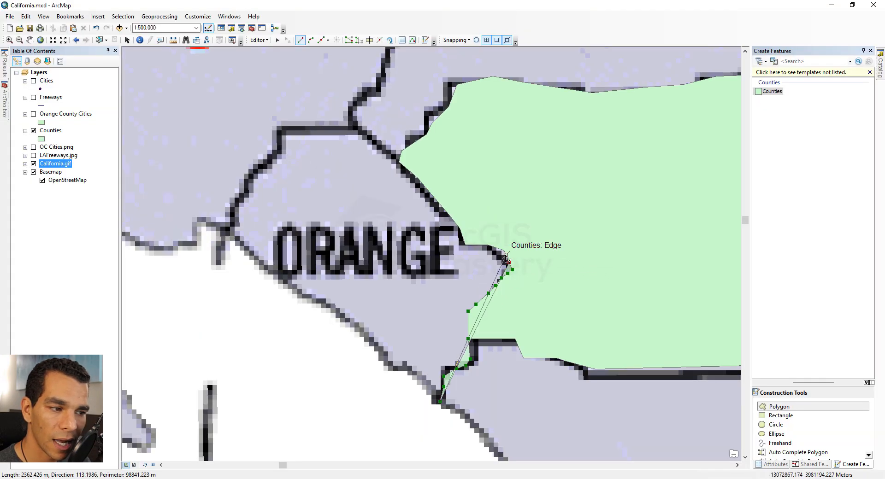
- Continue the snapped outline over the top of the eastern bulge and west to the neighbouring county's corner beside the ORANGE label
click(505, 255)
click(504, 251)
click(492, 247)
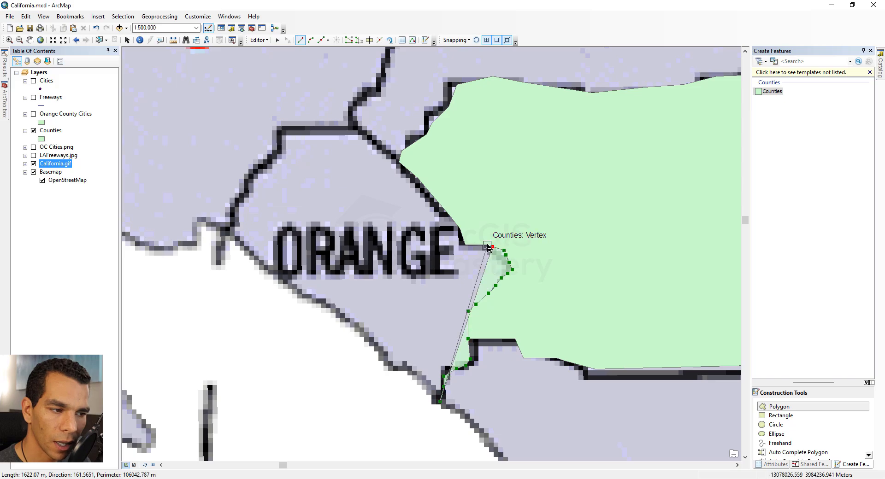
click(487, 245)
click(478, 246)
click(473, 245)
click(464, 245)
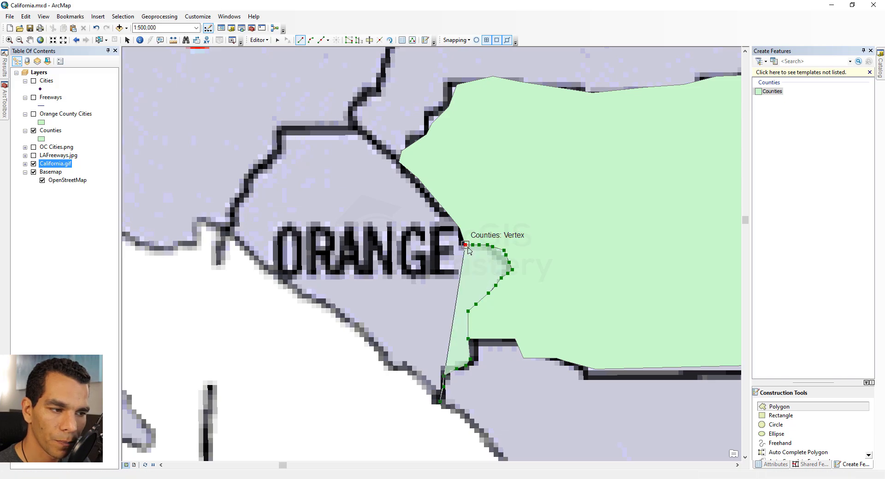
- Trace the shared border northwest with snapped vertices up to the neighbouring county polygon's westernmost vertex
click(461, 236)
click(460, 228)
click(452, 219)
click(440, 205)
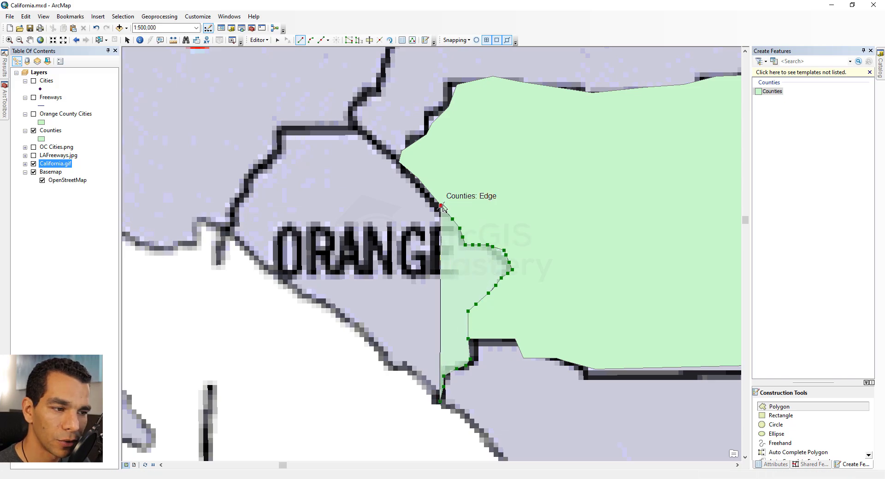
click(428, 192)
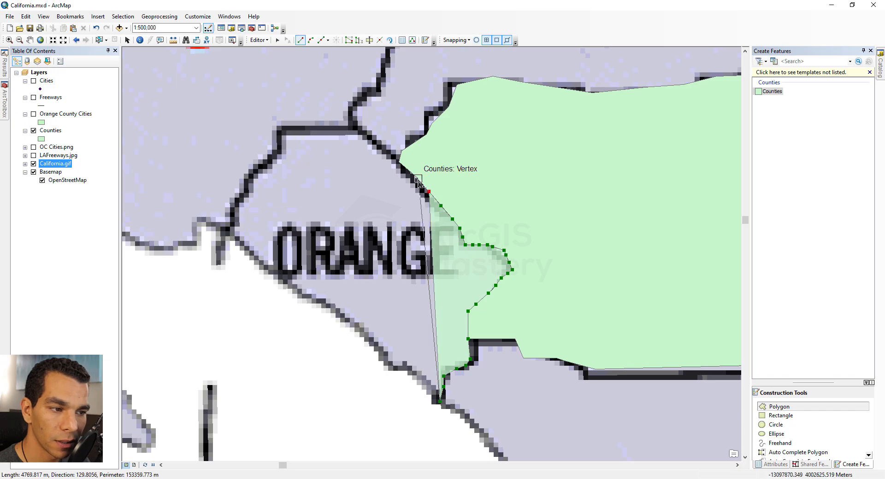
click(418, 178)
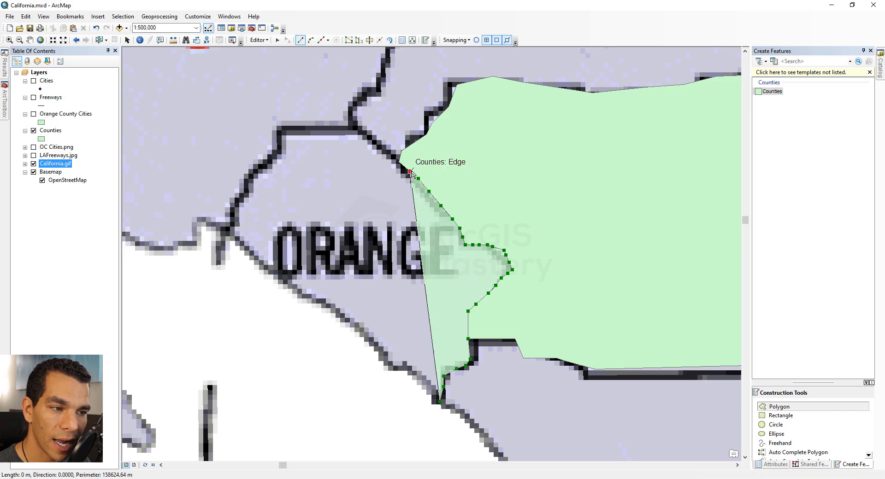
click(410, 171)
click(399, 162)
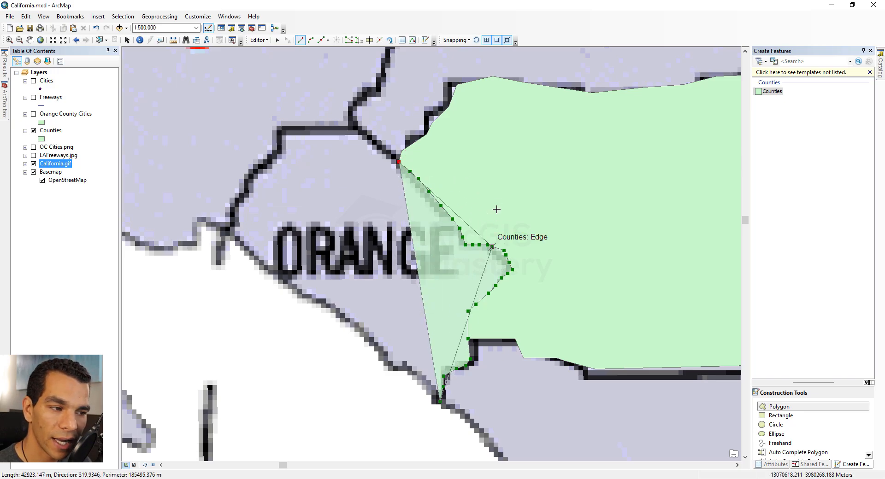
- Trace the rest of Orange County's northeastern border and its northern border west to the northwest corner
click(386, 152)
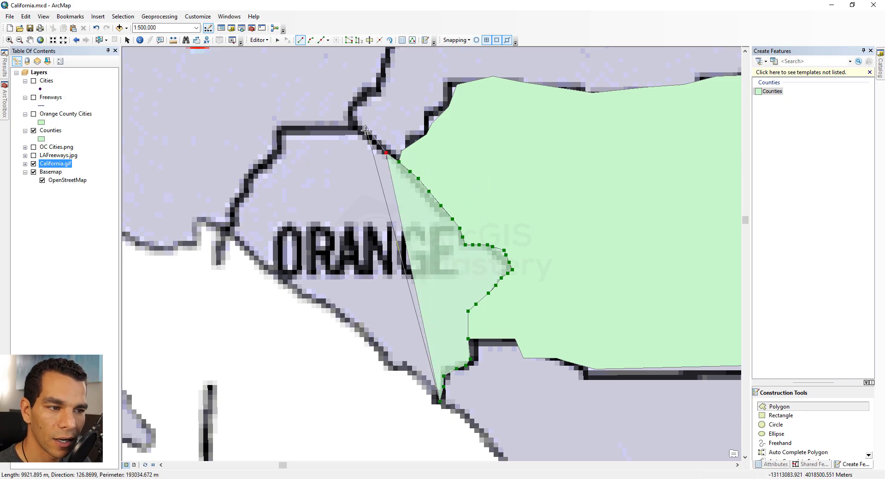
click(365, 132)
click(347, 128)
click(301, 130)
click(280, 130)
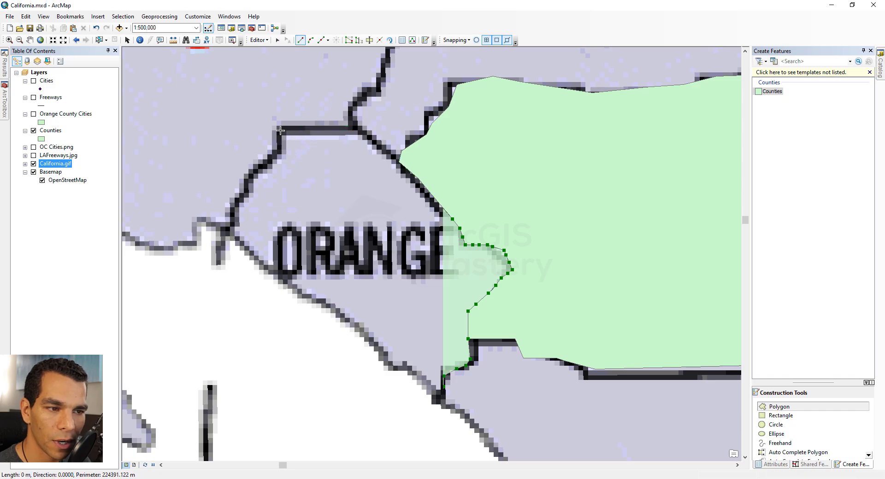
- Trace Orange County's northwestern border from the northwest corner southwest down to the coast
click(279, 148)
click(269, 162)
click(252, 176)
click(234, 198)
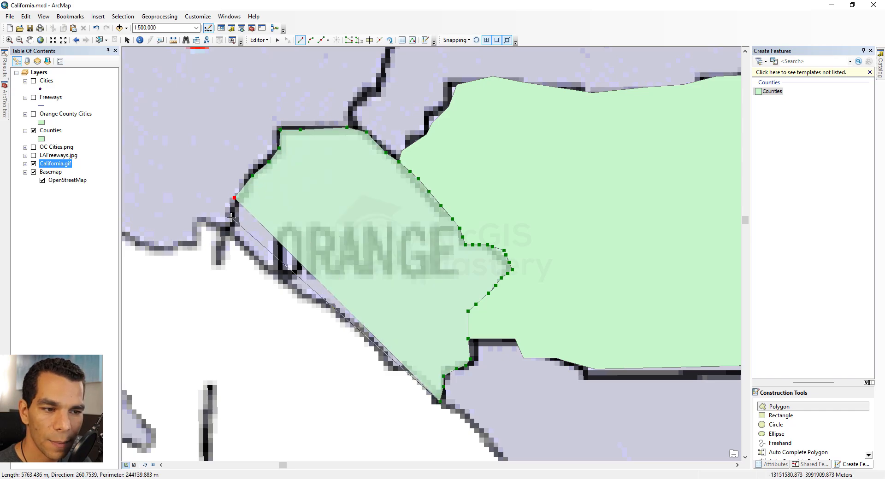
click(231, 218)
click(229, 235)
- Trace the Orange County coastline southeast back to the starting vertex and finish the polygon
click(274, 272)
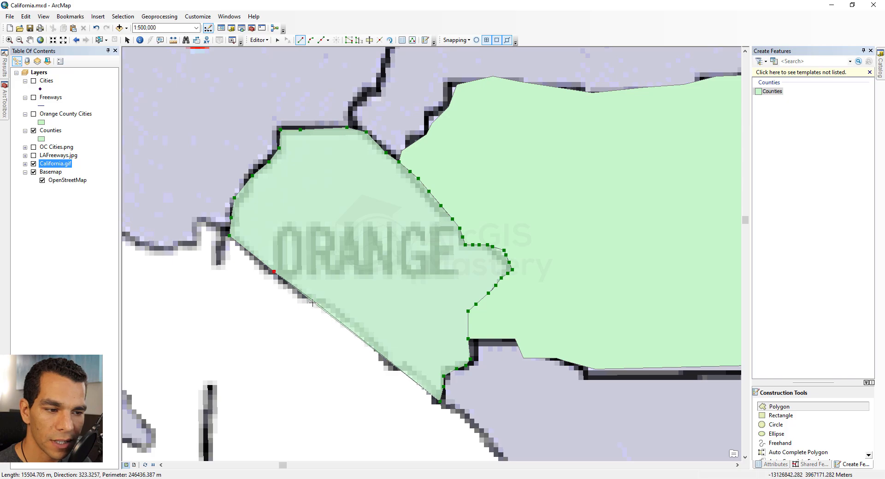
click(304, 297)
click(323, 302)
click(355, 324)
click(378, 344)
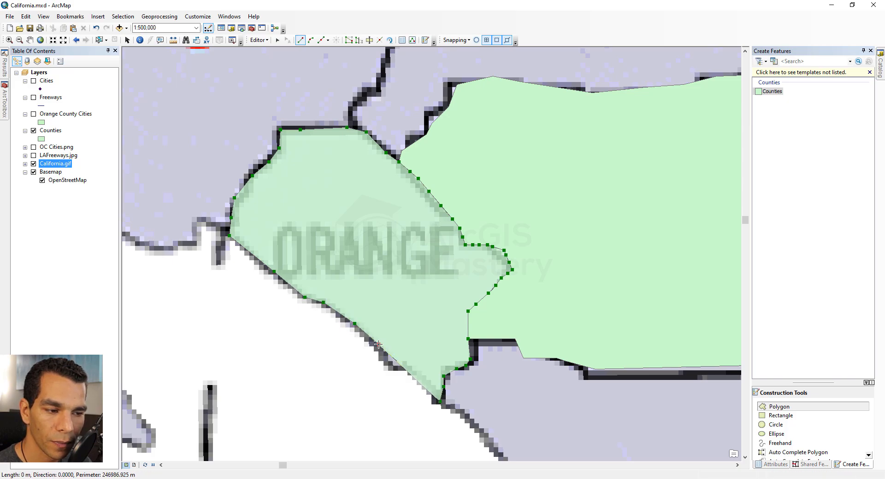
click(387, 360)
click(403, 368)
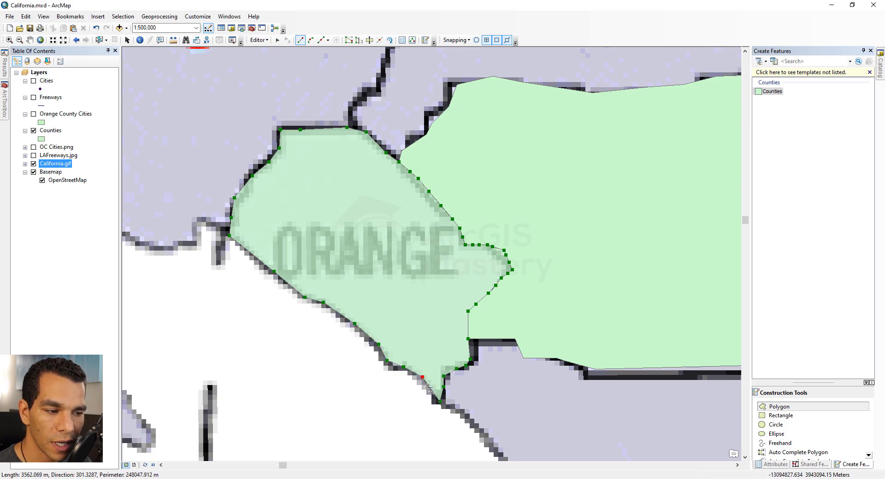
double_click(439, 399)
scroll(374, 277, down, 2)
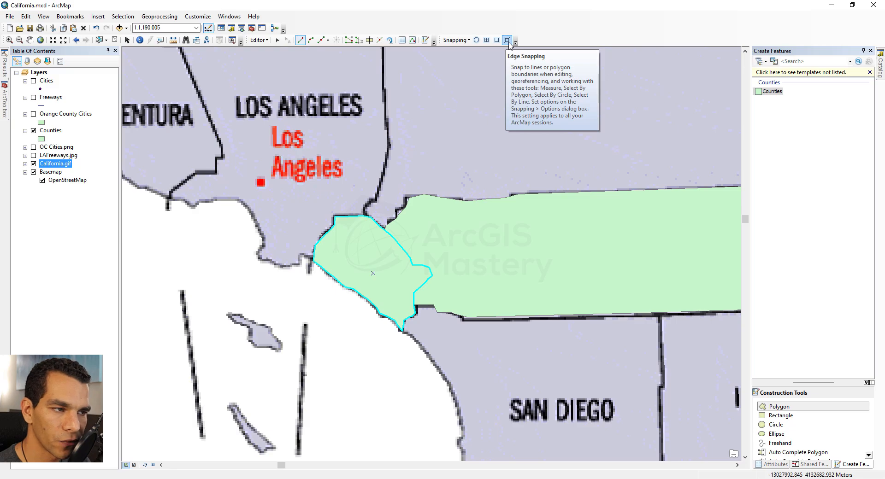
- Hide the Counties and California.gif layers, and show the LAFreeways.jpg and Freeways layers
click(34, 131)
click(33, 164)
click(33, 155)
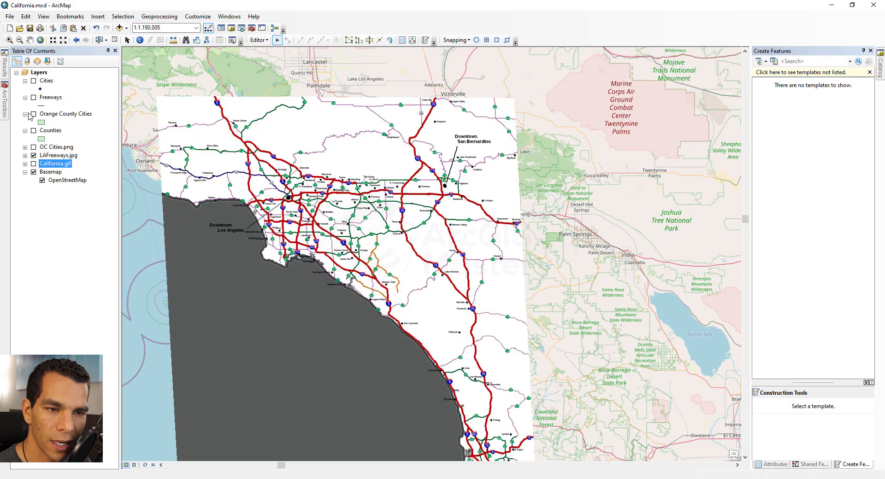
click(34, 98)
- Zoom to the extent of the Freeways layer and select its existing freeway line east of Los Angeles
right_click(49, 99)
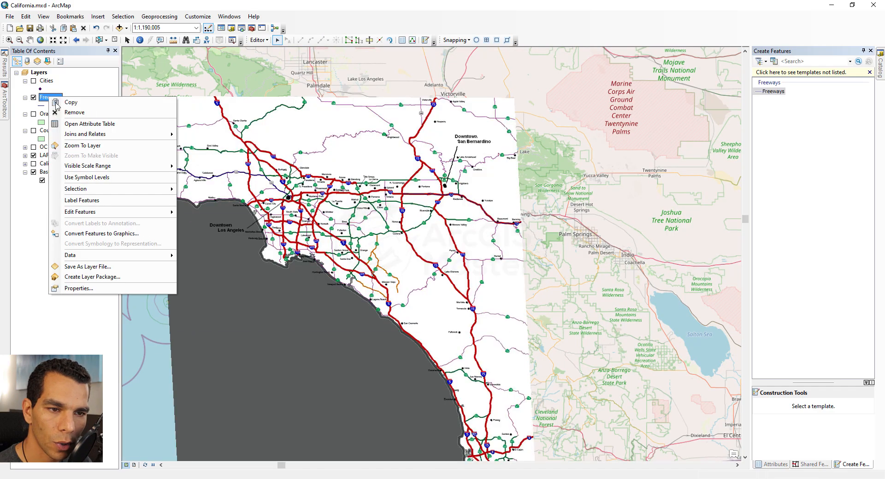
click(89, 145)
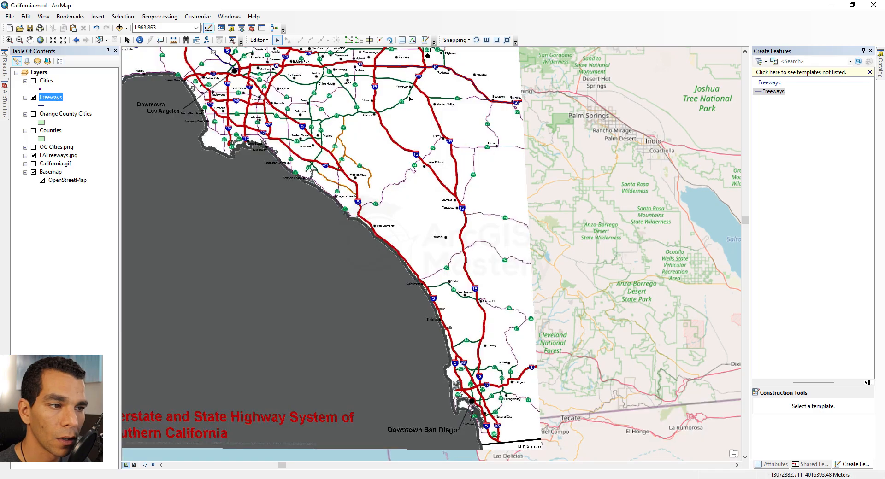
click(410, 71)
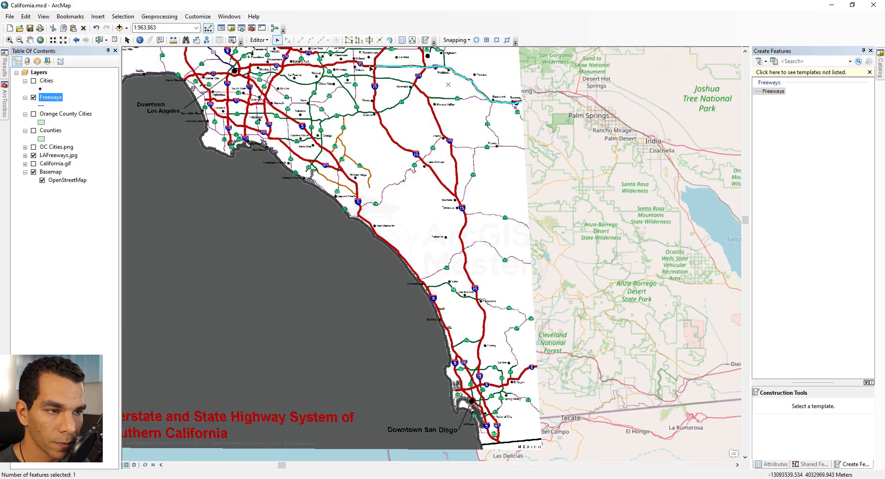
- Zoom in on the selected freeway line's west end, set up a new Freeways line, and turn on end snapping
drag(363, 68, 439, 96)
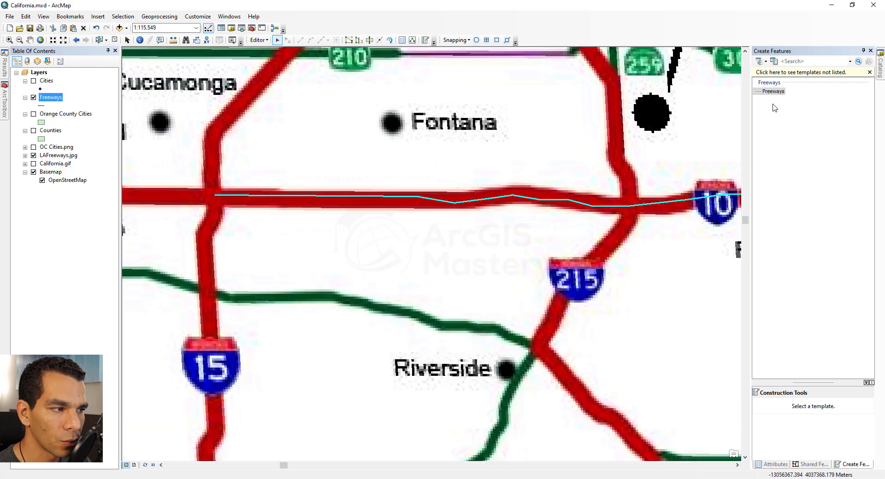
click(773, 92)
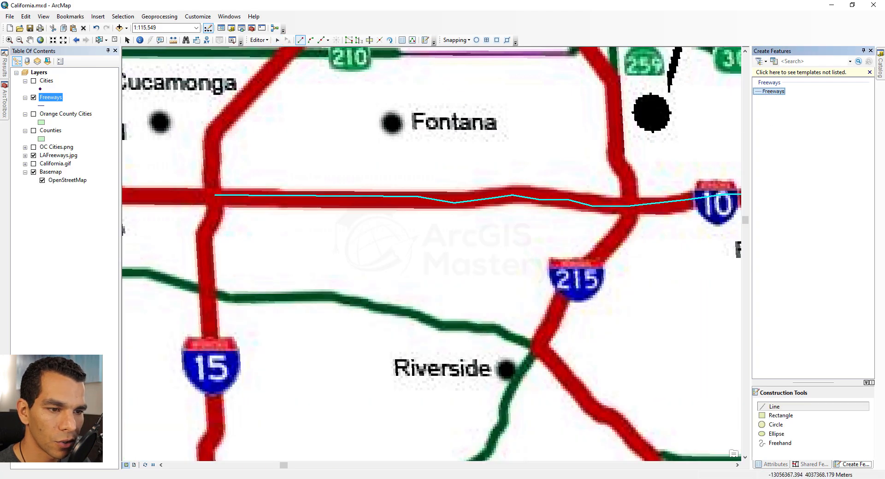
click(486, 40)
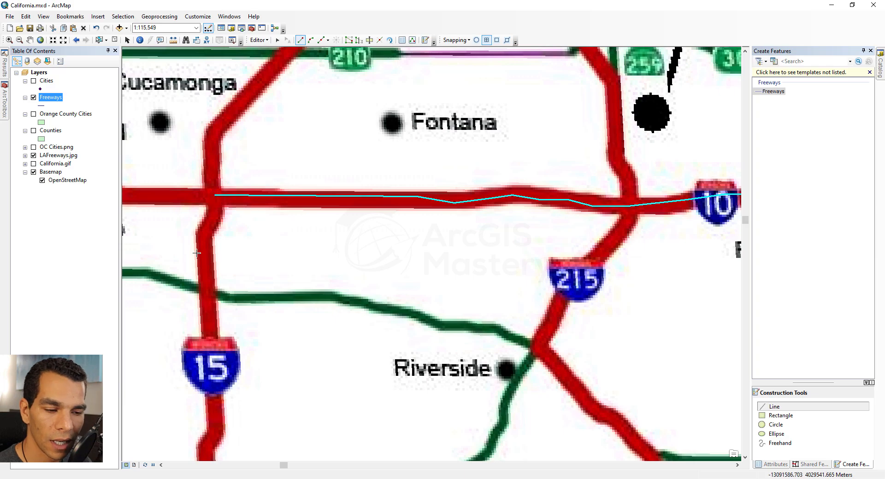
- Start the new freeway at the existing line's west endpoint by Interstate 15 and trace Interstate 10 west to its shield near Ontario
click(161, 465)
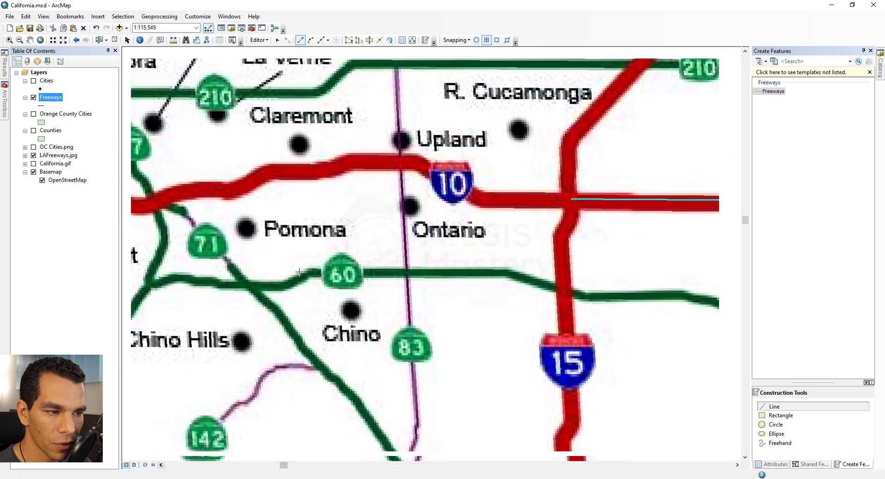
scroll(299, 273, up, 3)
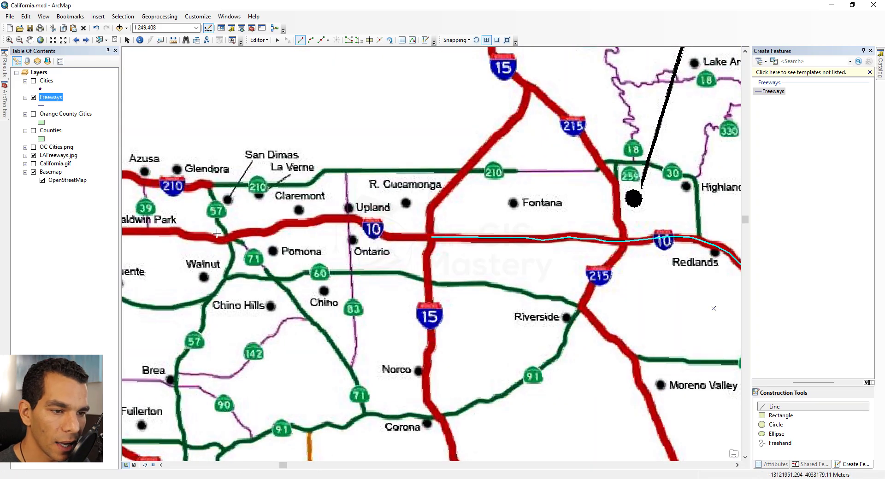
scroll(223, 240, down, 2)
scroll(222, 240, up, 4)
scroll(223, 241, up, 2)
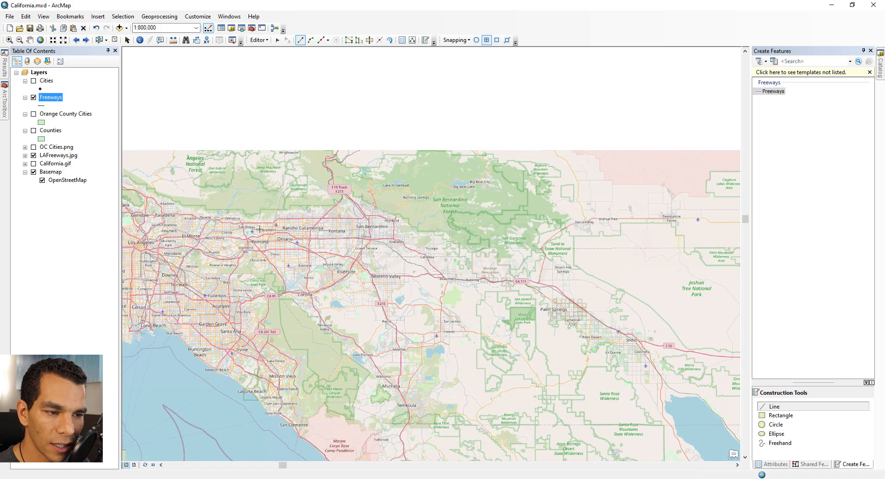
scroll(276, 283, down, 2)
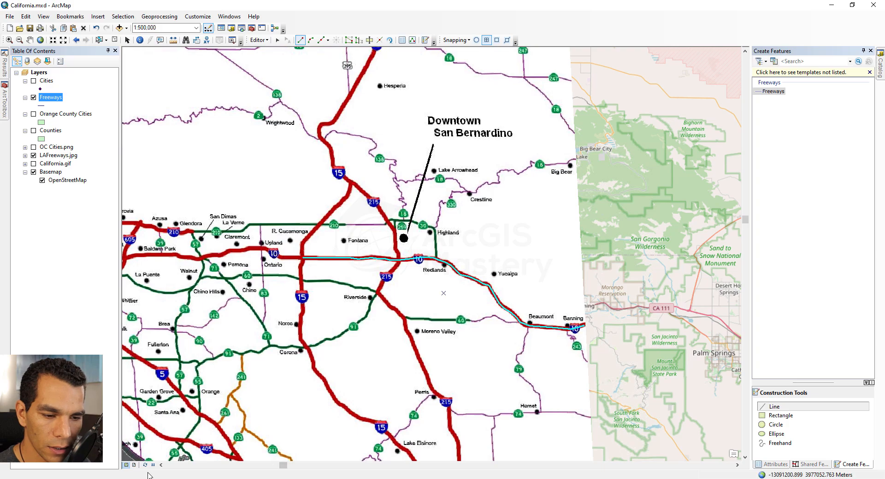
click(161, 466)
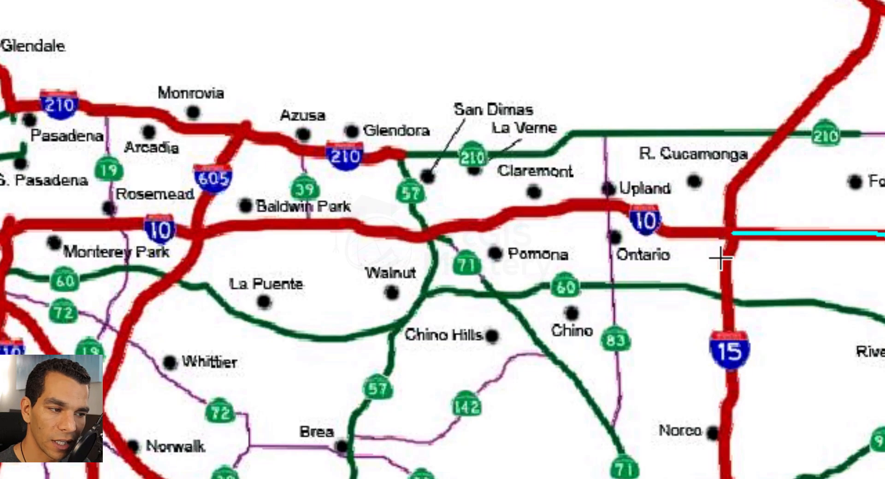
click(733, 232)
click(713, 232)
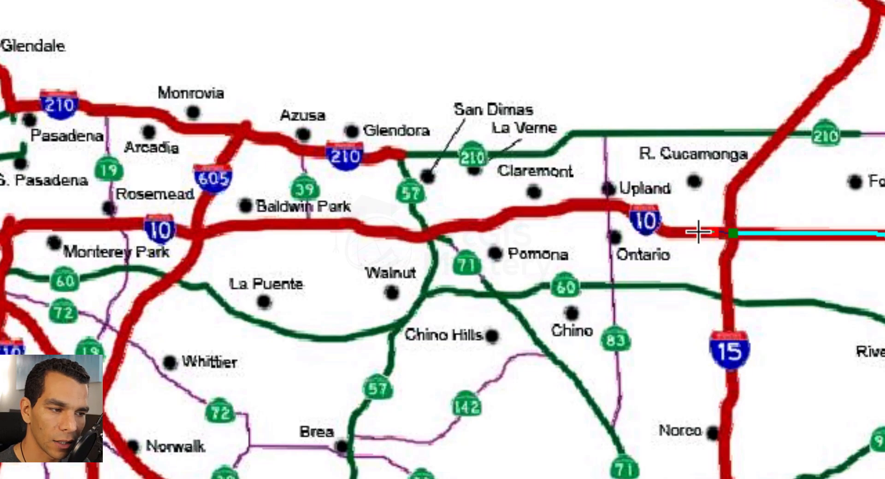
click(689, 233)
click(659, 231)
click(639, 220)
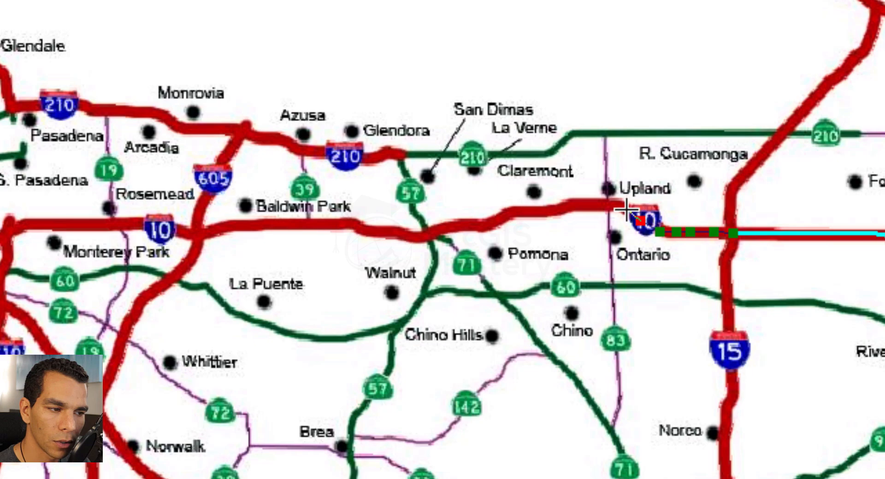
- Continue tracing Interstate 10 west past Upland and Claremont to just short of the highway 57 crossing
click(626, 210)
click(603, 209)
click(581, 207)
click(557, 206)
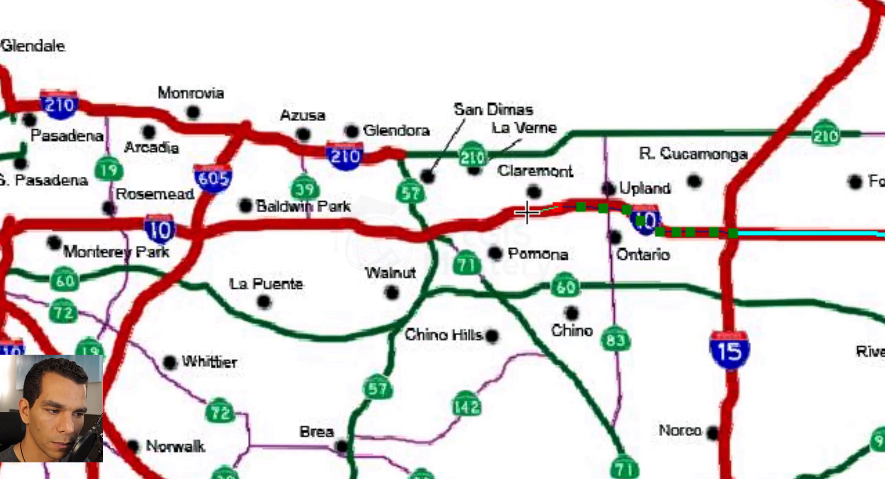
click(524, 212)
click(504, 215)
click(486, 225)
click(459, 223)
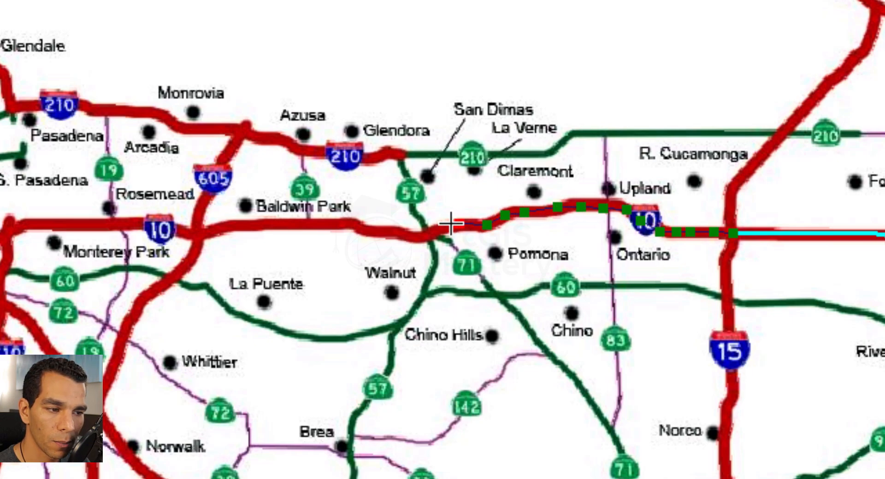
- Trace Interstate 10 west past highway 57 and Baldwin Park, and finish the line at the Interstate 605 junction
click(434, 232)
click(416, 238)
click(394, 233)
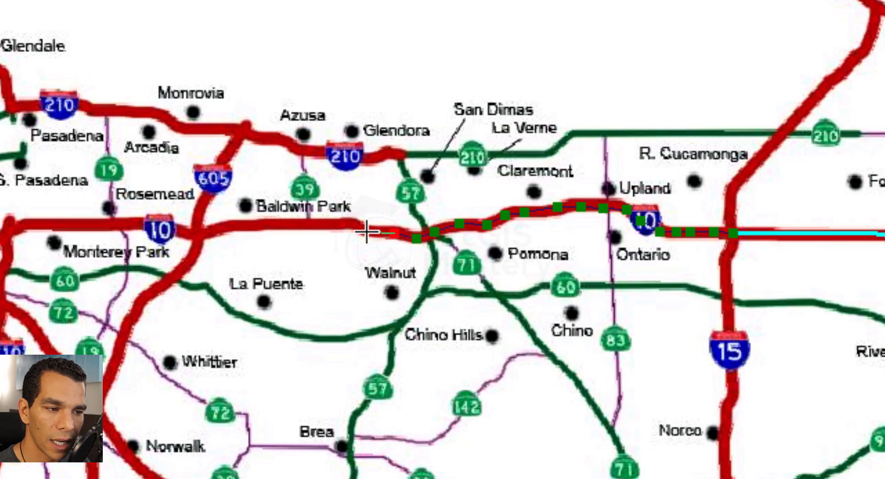
click(366, 231)
click(337, 225)
click(285, 225)
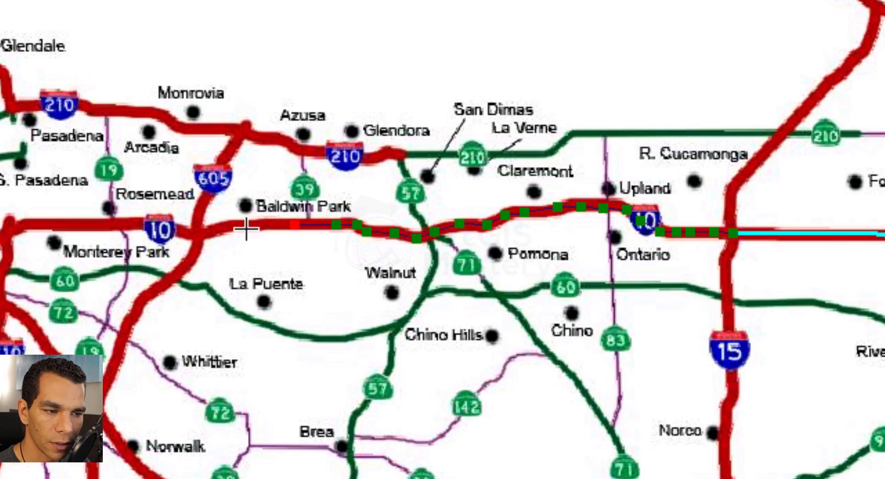
click(231, 229)
double_click(200, 232)
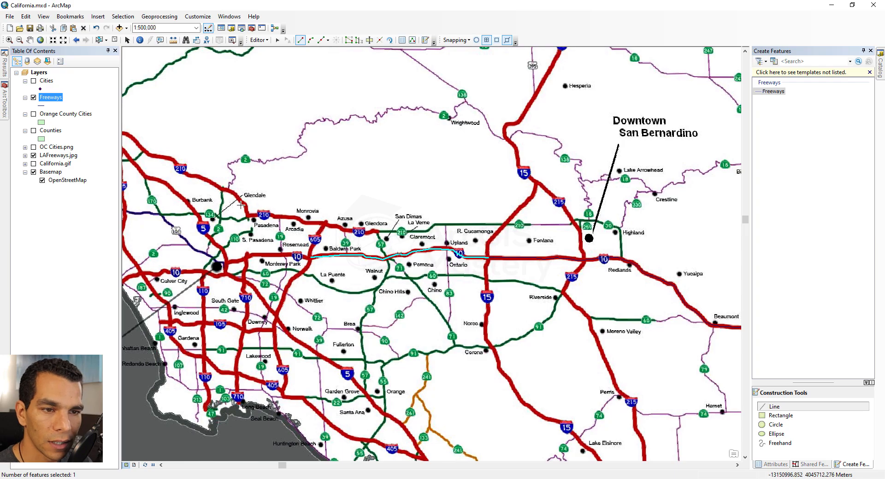
- Replace the Freeways and LAFreeways.jpg layers with Cities and OC Cities.png, zoomed in on the coast at Seal Beach and Huntington Beach
click(33, 97)
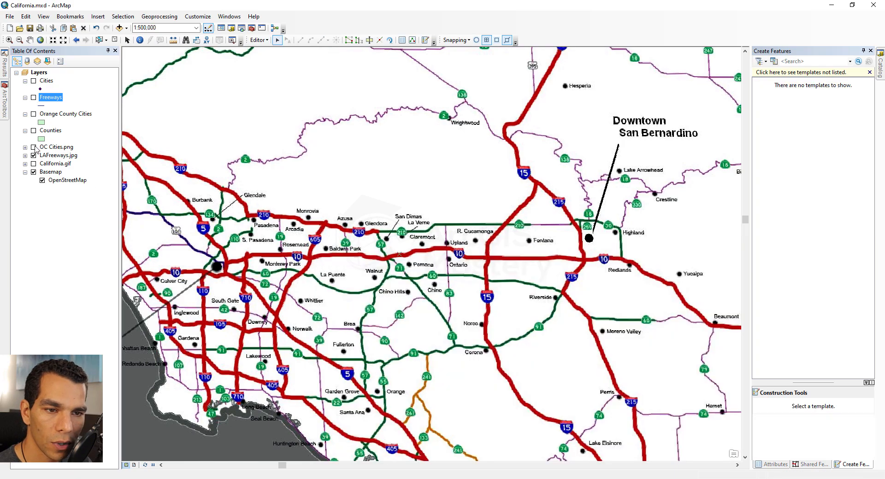
click(33, 81)
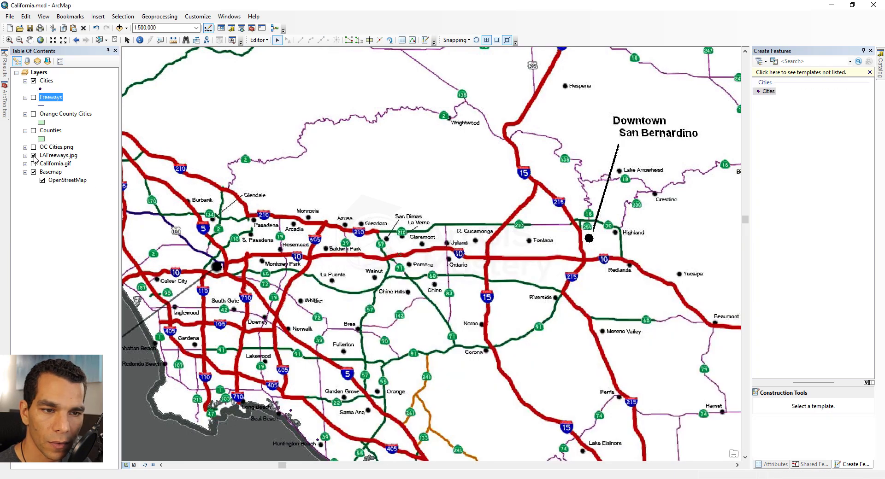
click(33, 156)
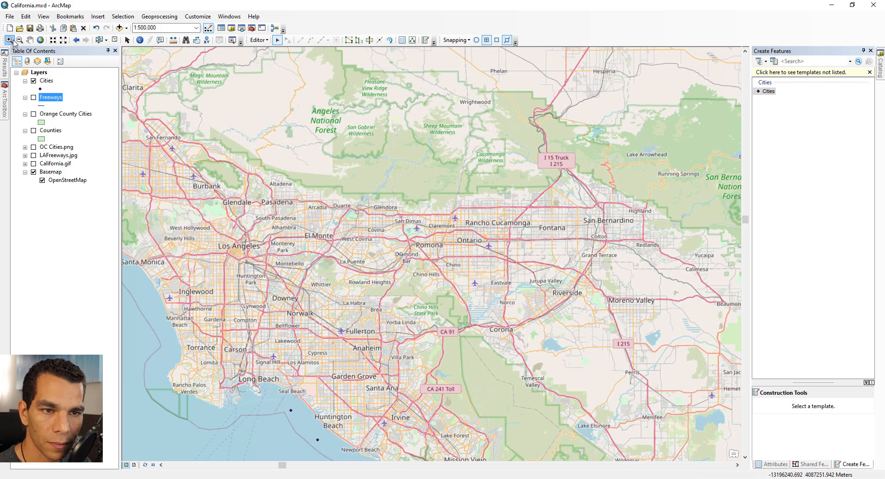
click(9, 39)
drag(261, 390, 350, 459)
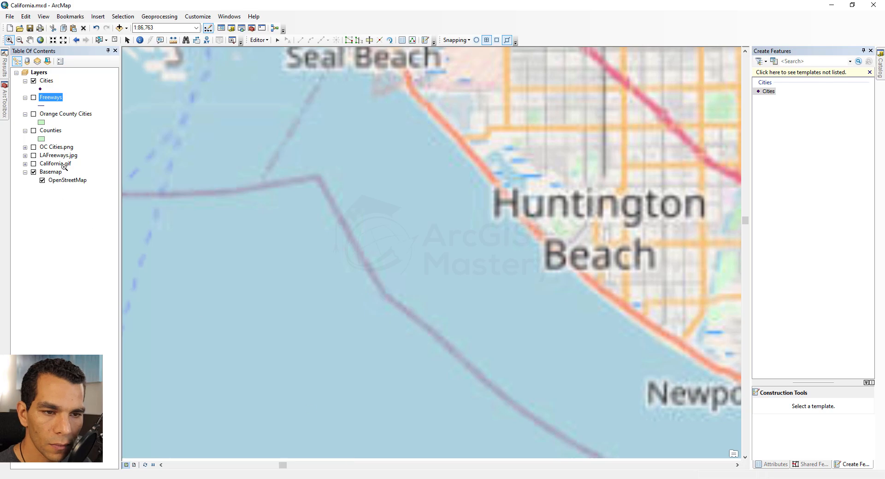
click(34, 147)
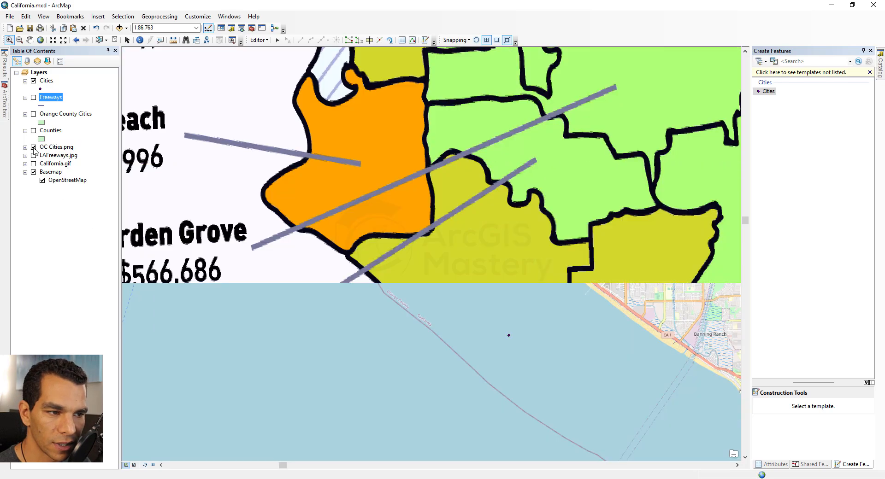
- Turn on point snapping, show the Counties layer, and set up a new Counties polygon
click(476, 40)
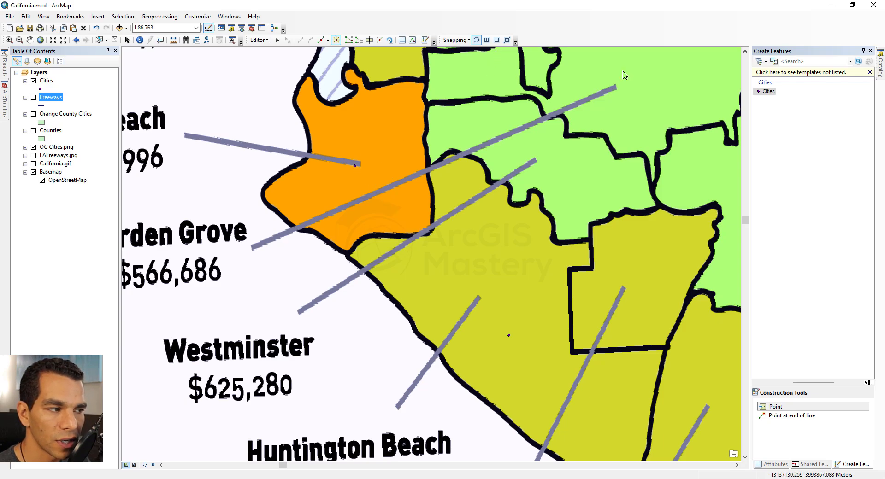
click(33, 131)
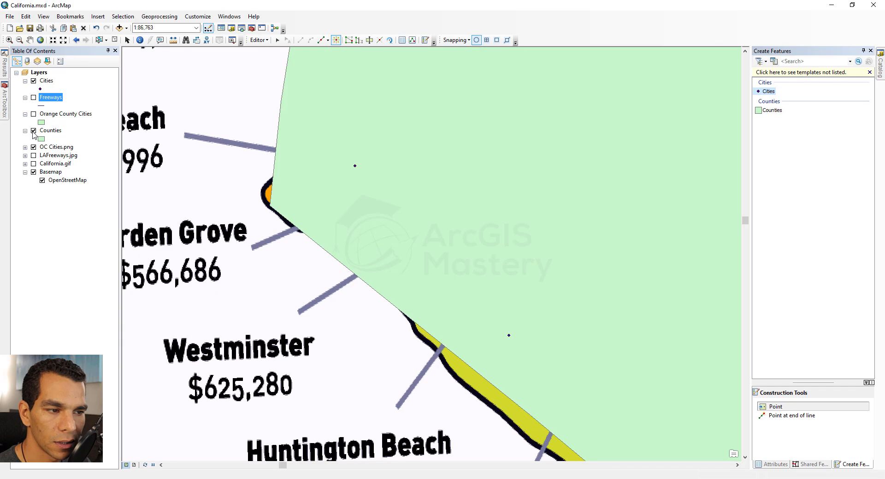
click(772, 111)
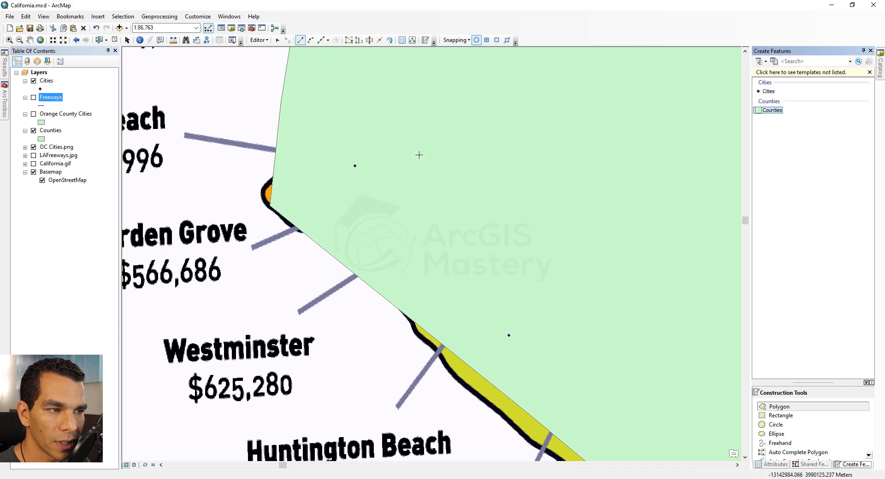
- Draw a five-vertex test polygon in Counties starting from the Seal Beach city point, and delete it
click(355, 165)
click(427, 172)
click(436, 234)
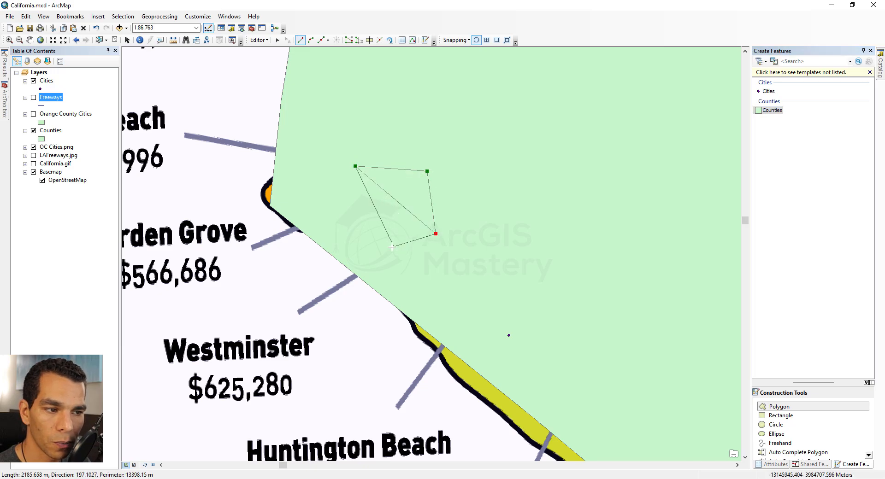
click(391, 247)
double_click(324, 220)
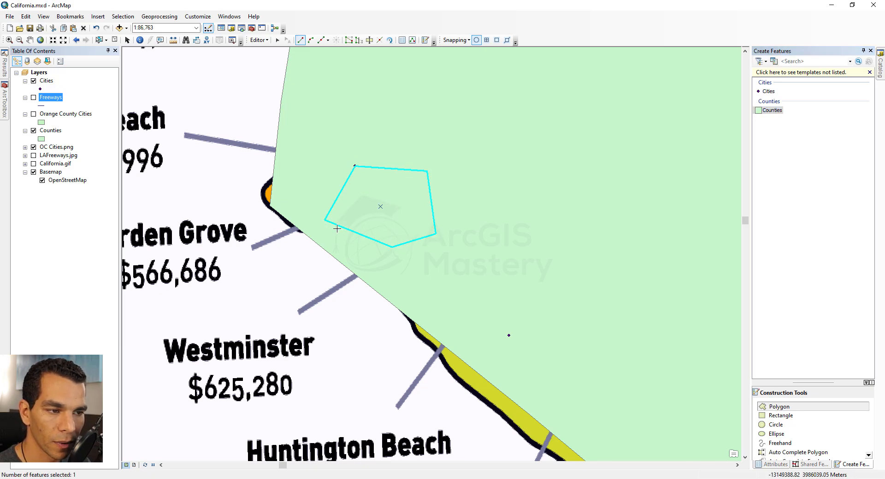
key(Delete)
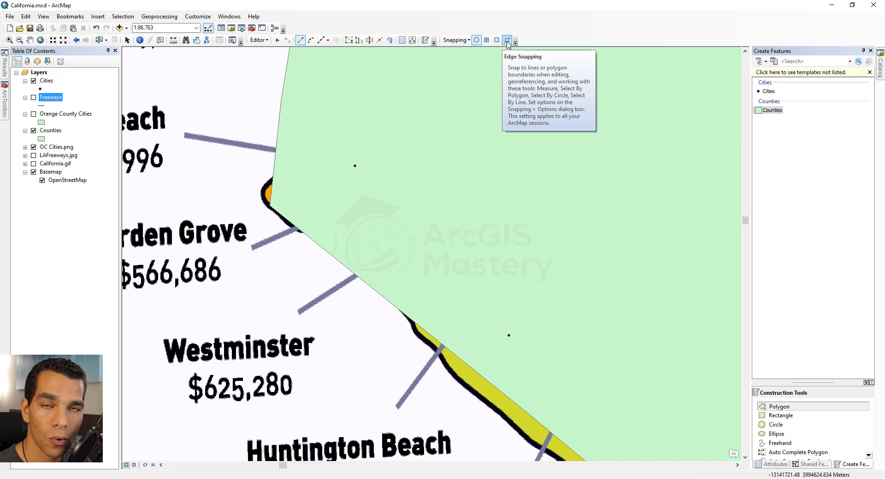
- Turn Use Snapping off and back on, and open the additional snapping options
click(466, 41)
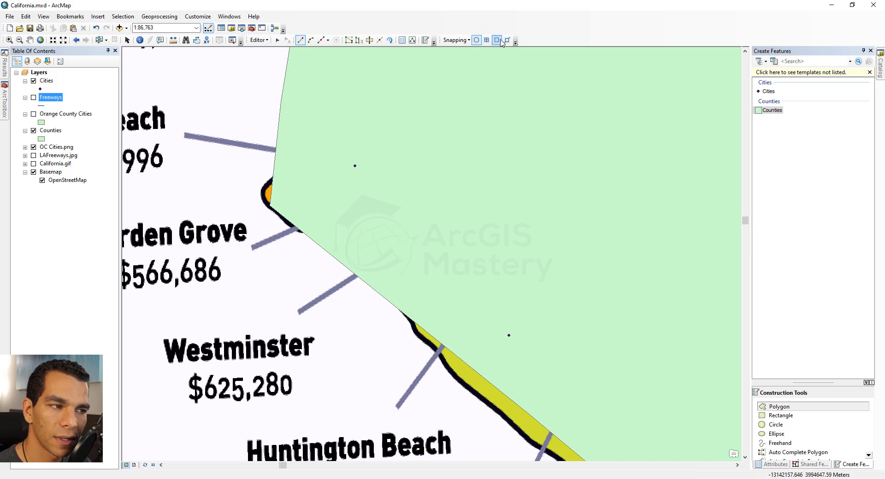
click(458, 41)
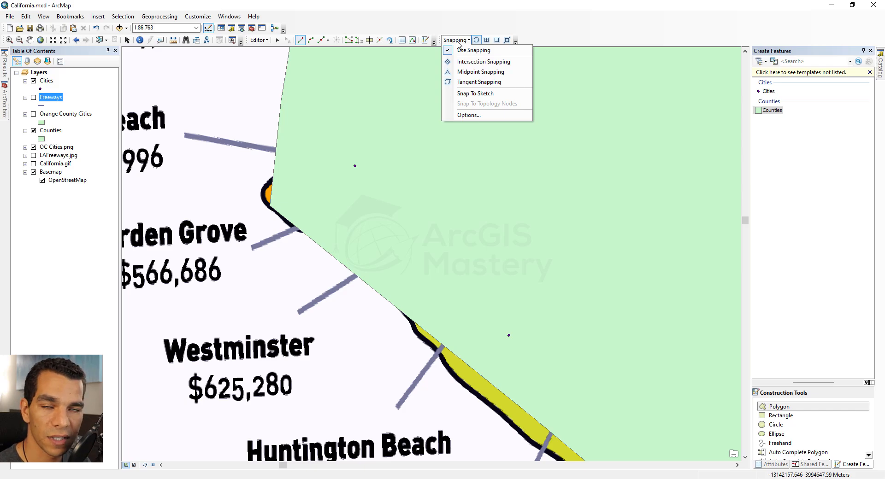
click(462, 51)
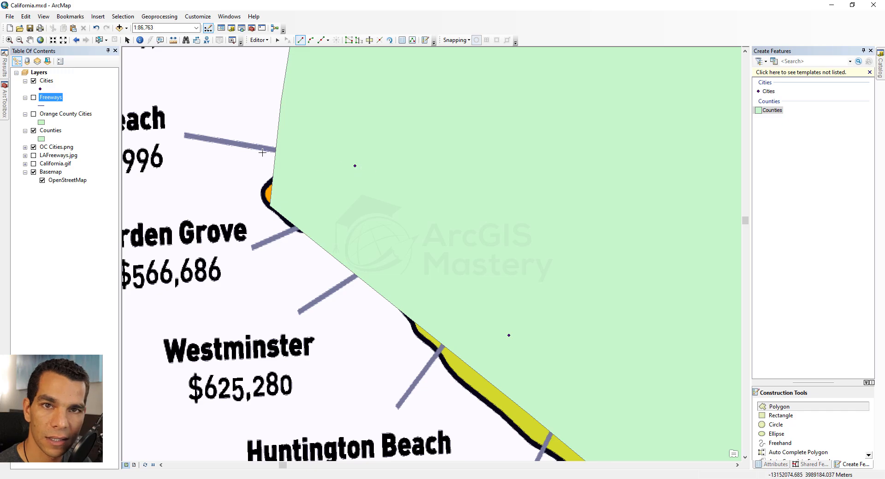
click(455, 40)
click(460, 49)
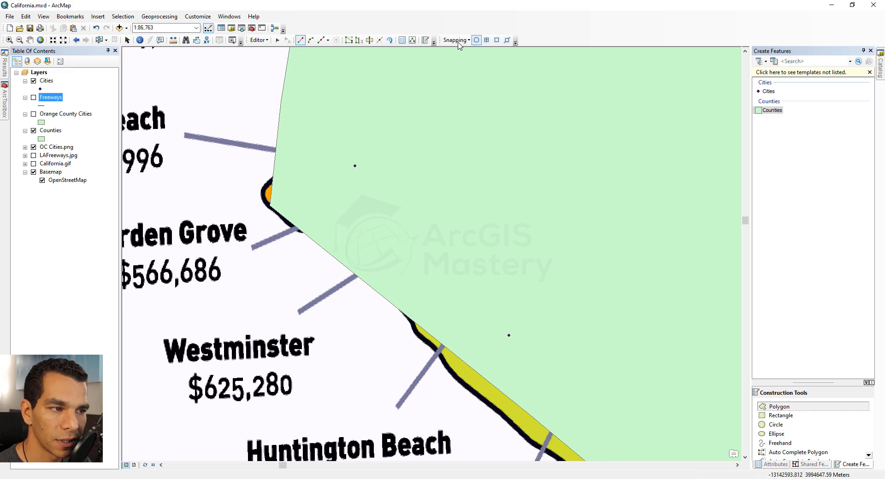
click(458, 43)
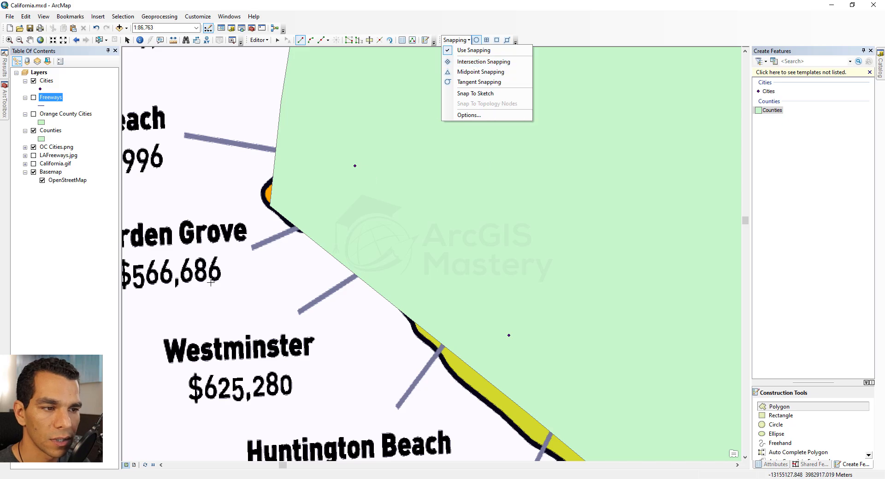
- Show the Freeways layer and draw two crossing Freeways lines in the blank area southwest of the Westminster label, one with three vertices and one straight
scroll(221, 278, down, 3)
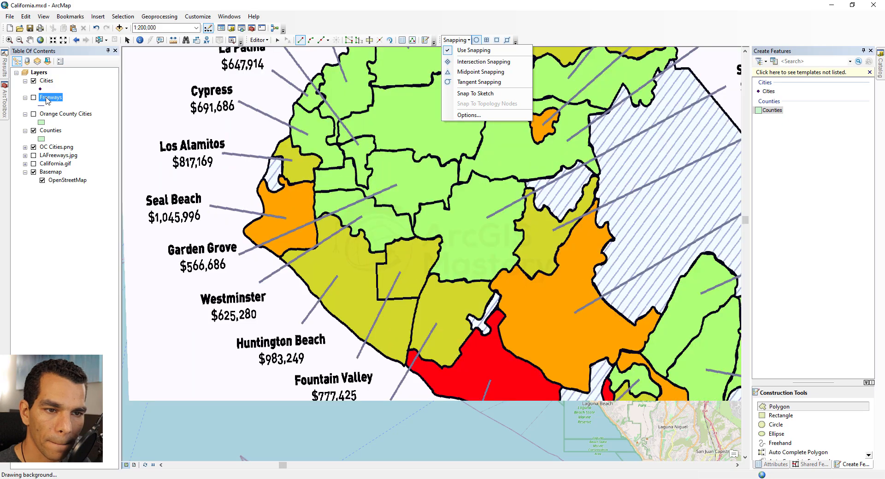
click(46, 97)
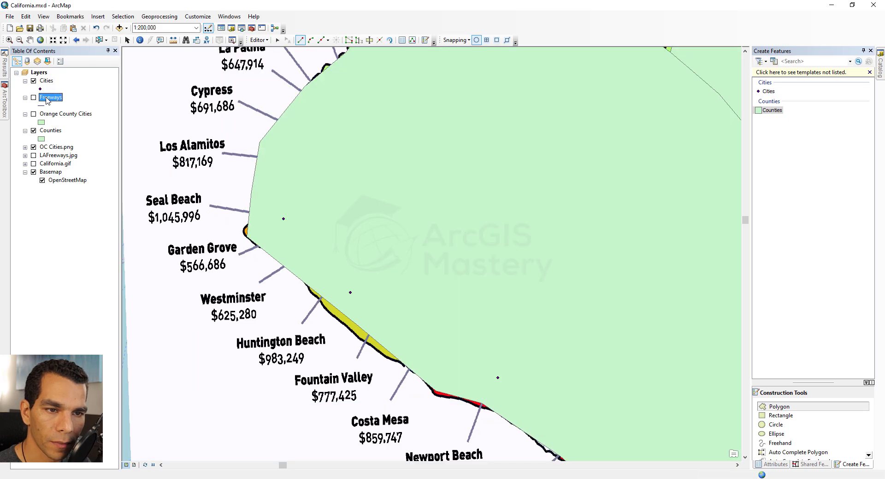
click(33, 97)
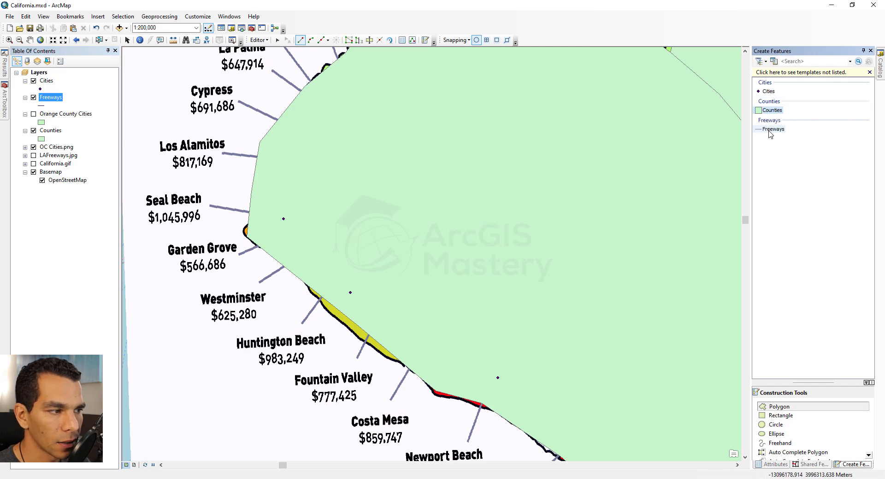
click(772, 129)
click(154, 303)
click(173, 385)
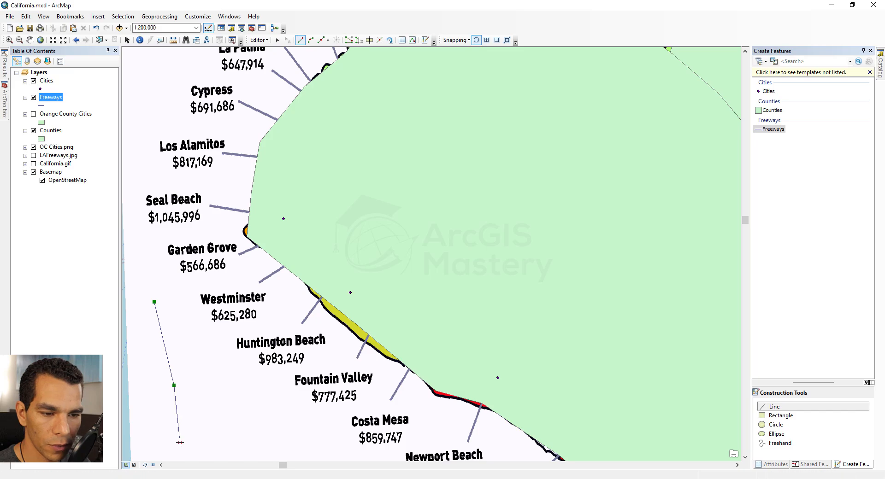
double_click(179, 442)
click(234, 369)
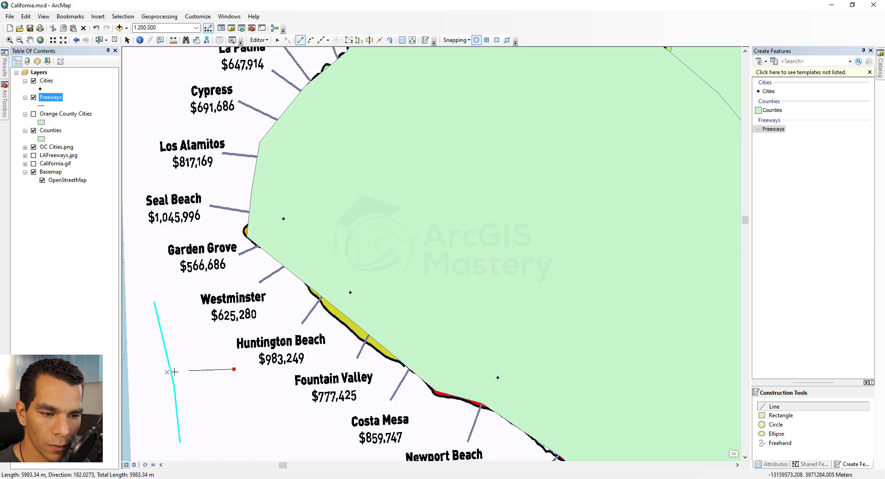
double_click(136, 371)
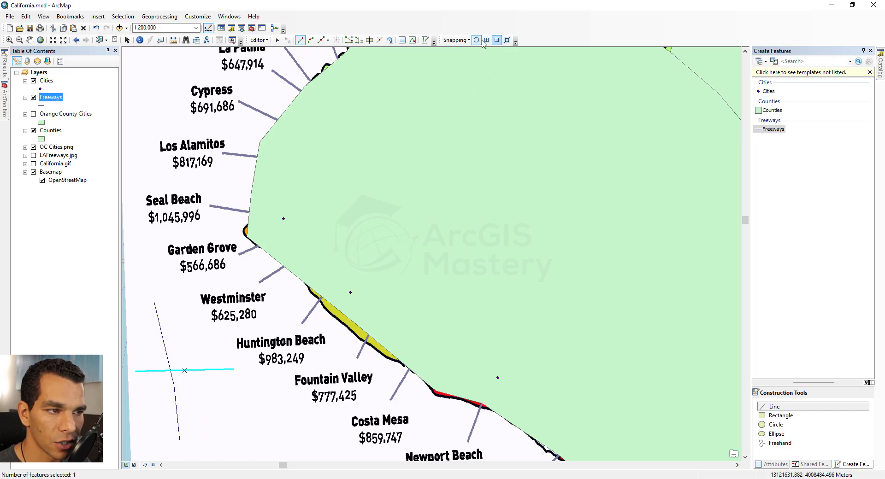
- Turn on Intersection Snapping and draw two overlapping four-vertex Counties polygons in the blank area southwest of the Fountain Valley label
click(456, 40)
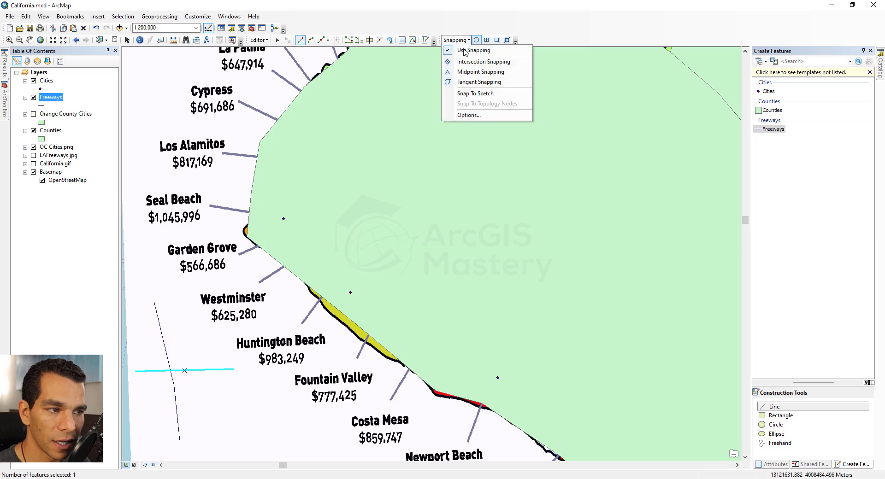
click(479, 65)
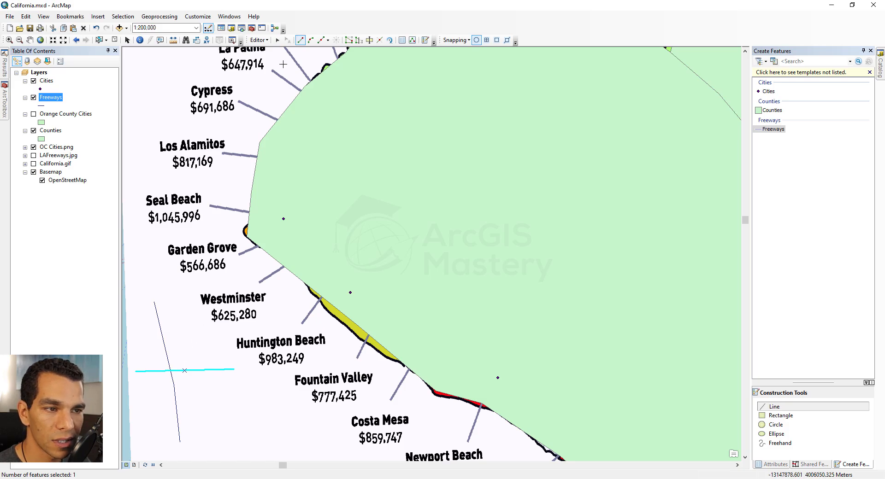
click(771, 110)
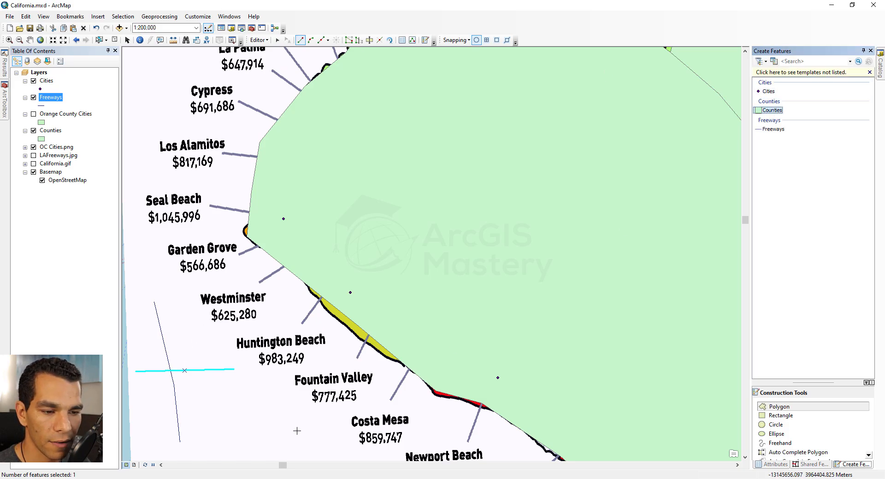
click(255, 400)
click(291, 425)
click(263, 442)
double_click(216, 424)
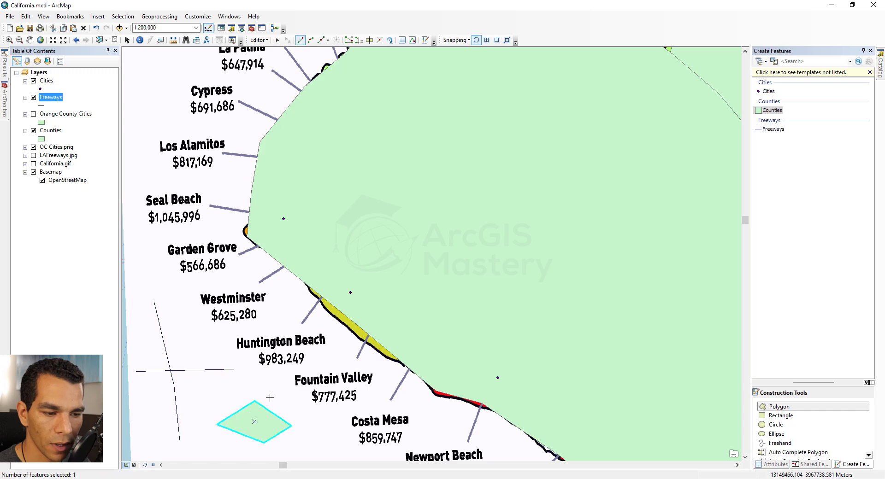
click(325, 458)
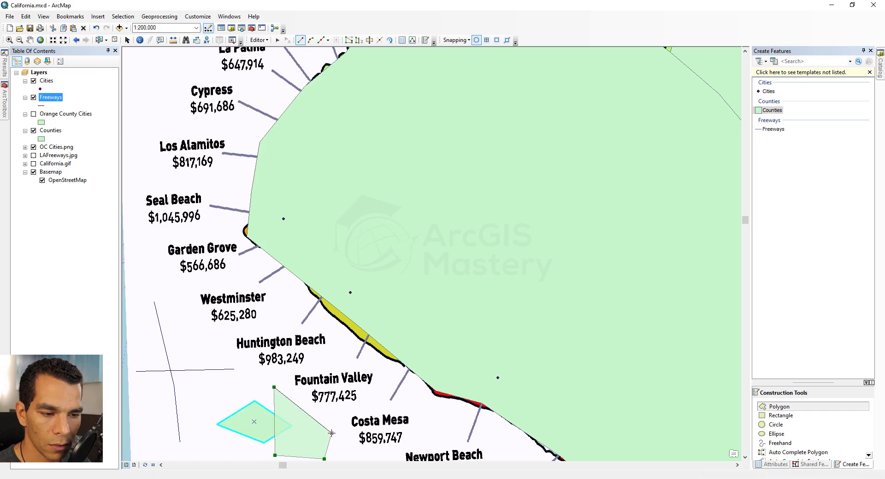
double_click(331, 433)
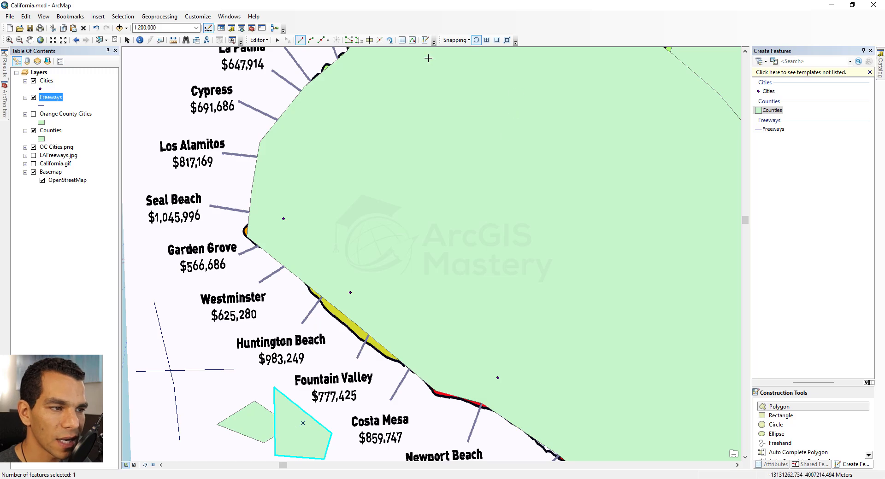
- Turn on Midpoint Snapping and Snap To Sketch
click(455, 40)
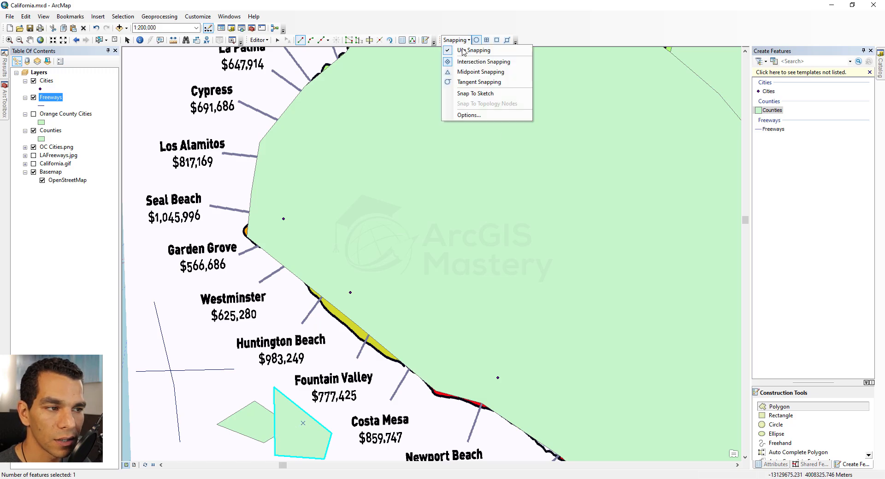
click(470, 72)
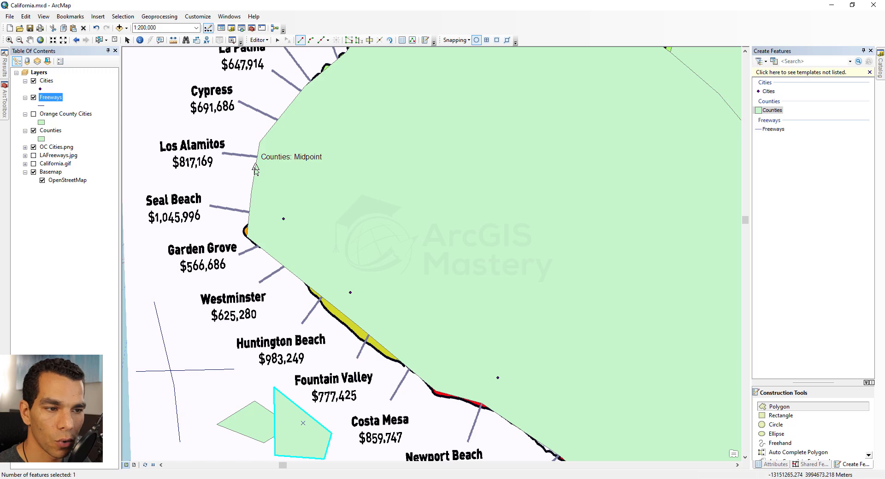
click(462, 41)
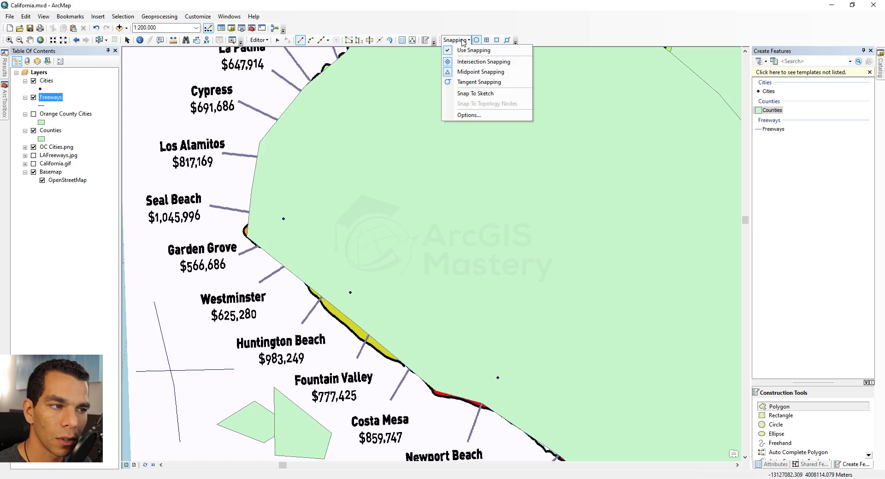
click(475, 94)
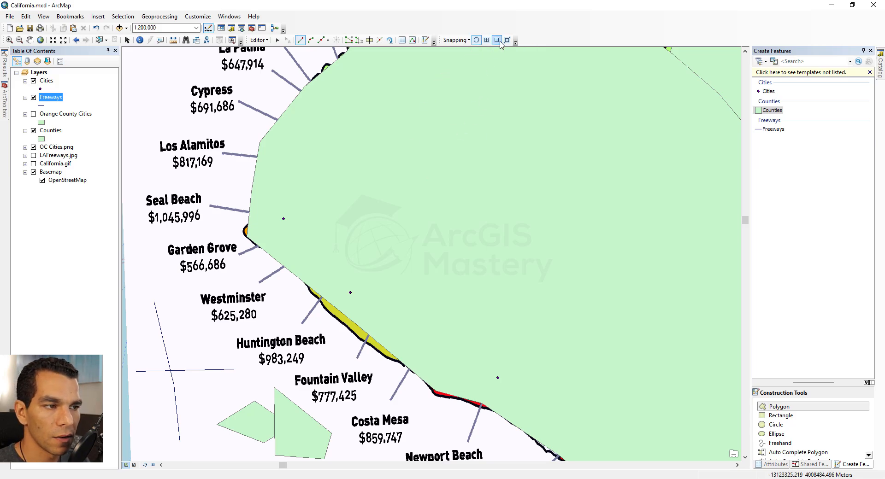
click(456, 40)
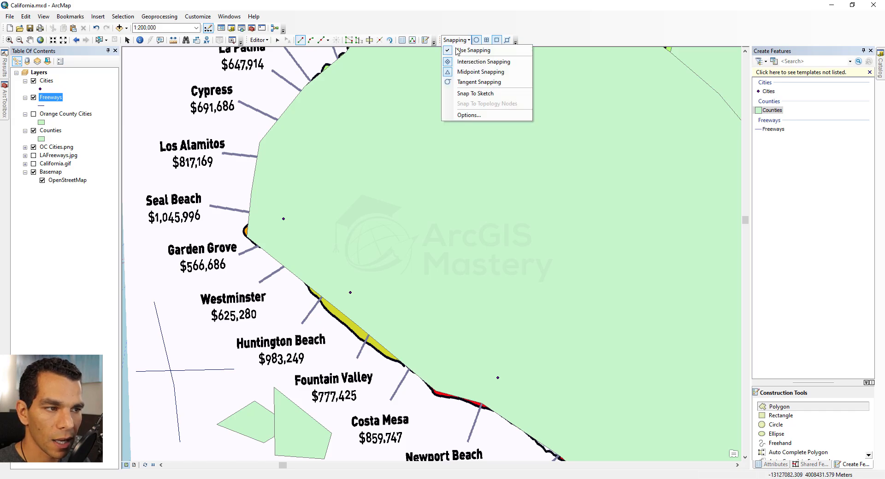
click(466, 93)
- Draw a six-vertex Counties polygon beside the Garden Grove label, turning Snap To Sketch off before placing the last vertex
click(145, 244)
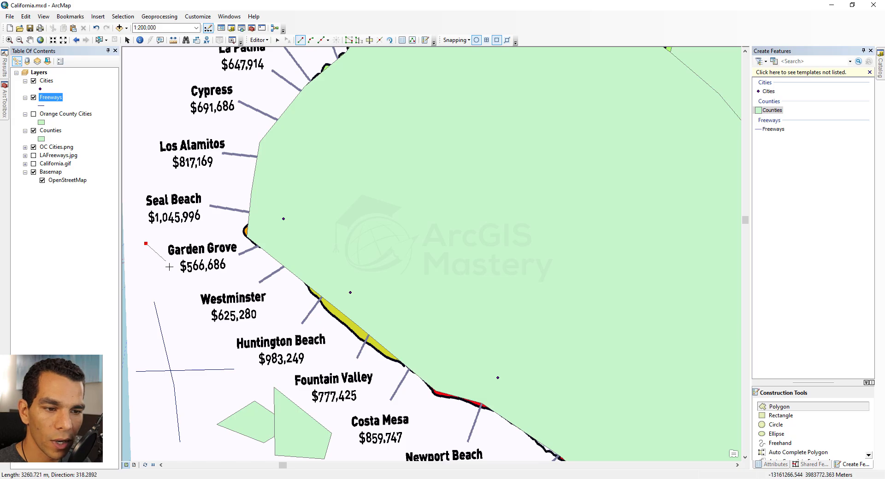
click(171, 269)
click(189, 299)
click(159, 293)
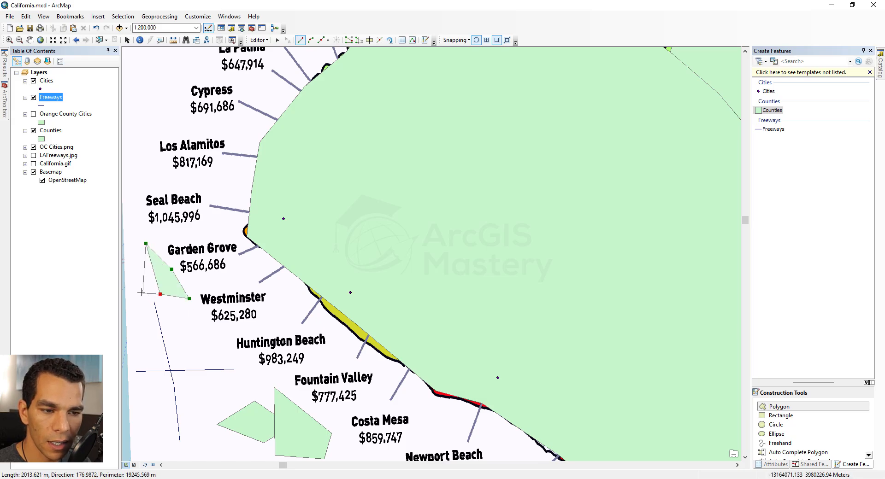
click(138, 288)
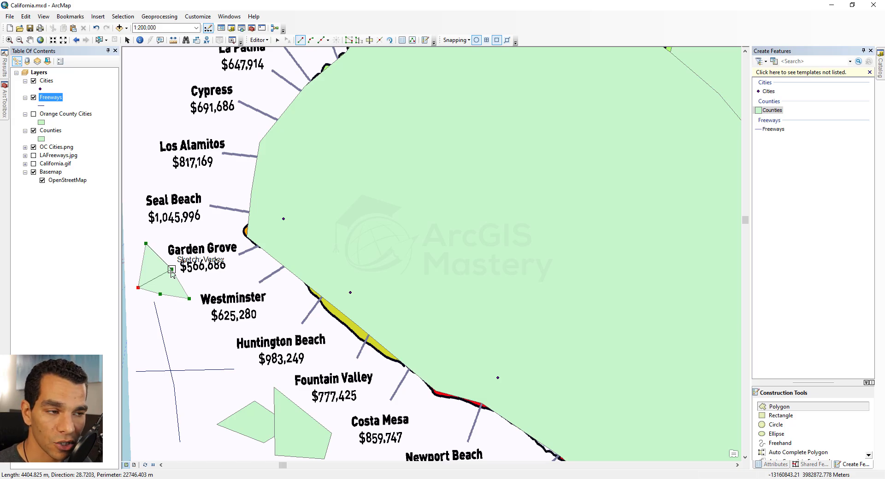
click(455, 40)
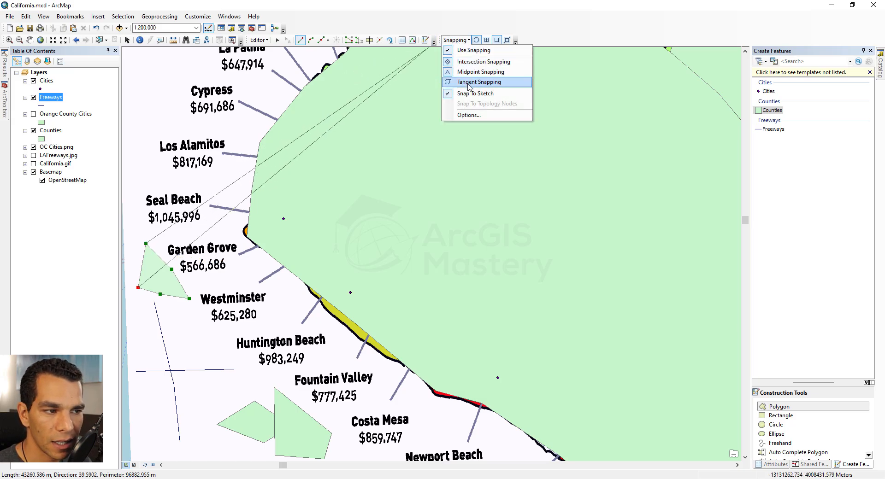
click(468, 82)
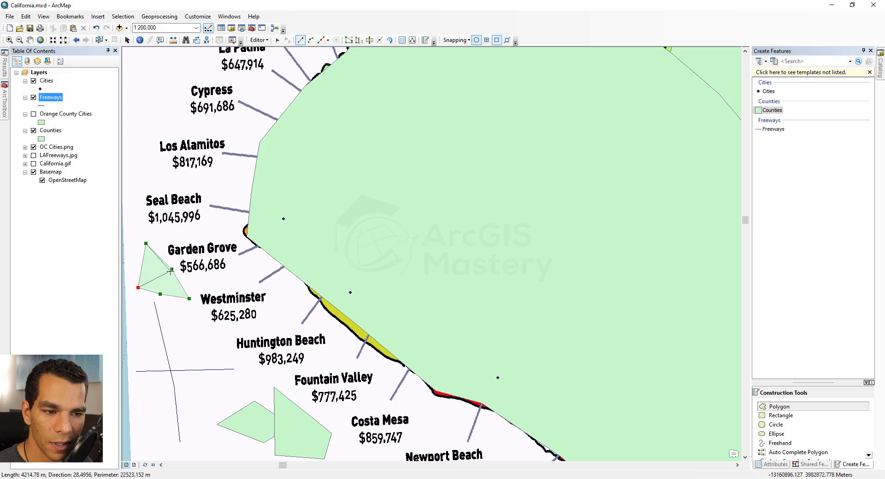
double_click(130, 258)
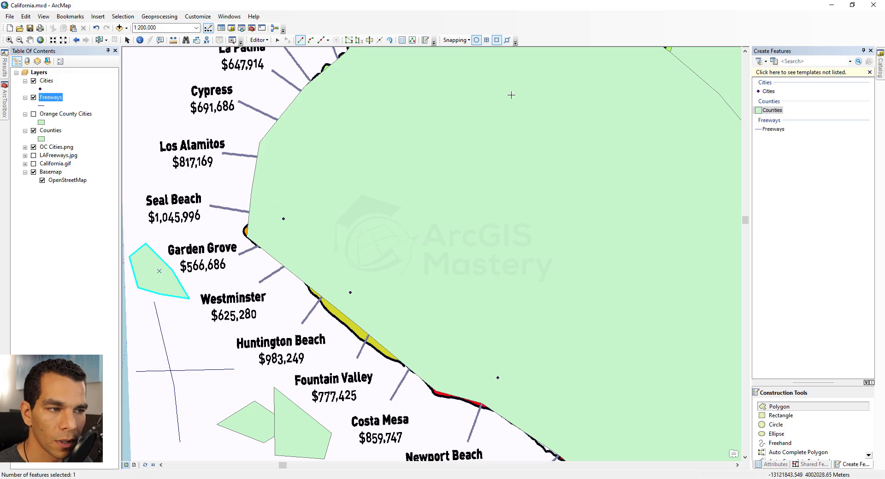
- Set the snapping tolerance to 40 pixels
click(462, 41)
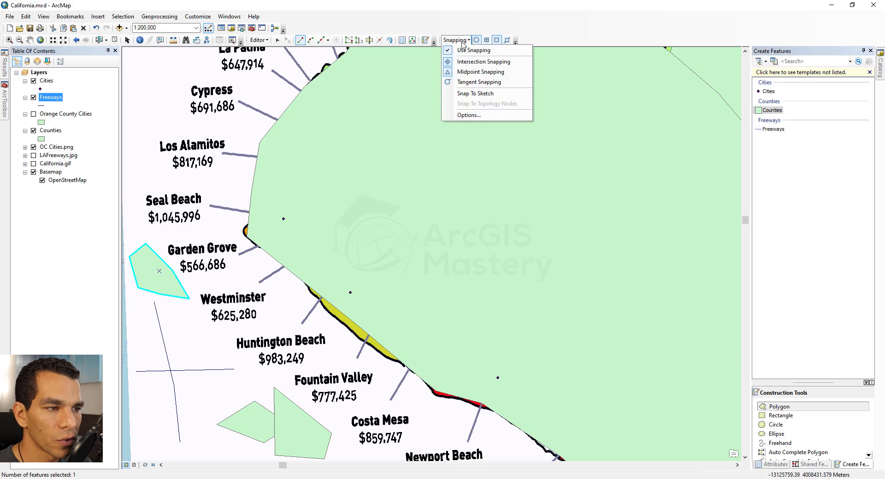
click(468, 115)
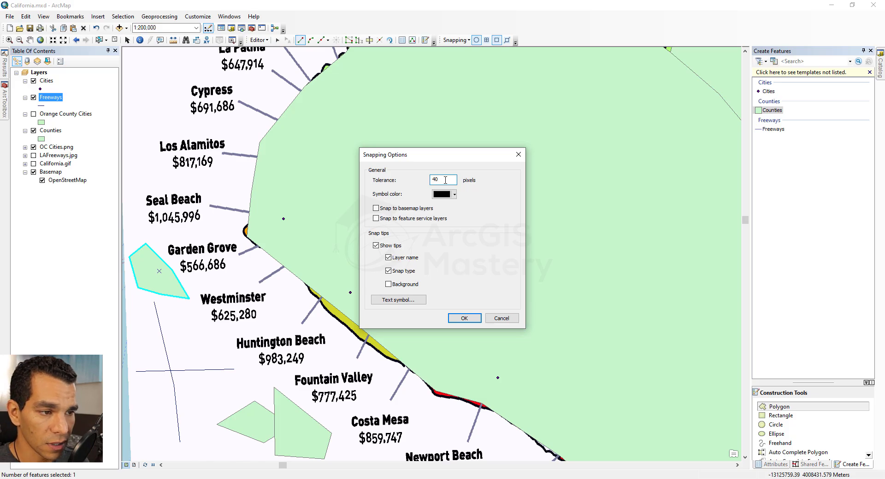
click(466, 320)
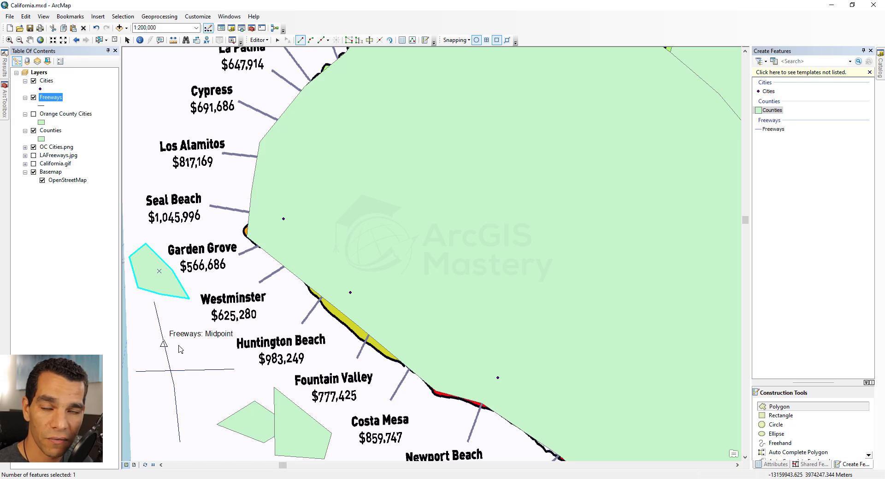
- Set the snapping tolerance to 10 pixels and the snap symbol color to red
click(469, 41)
click(466, 114)
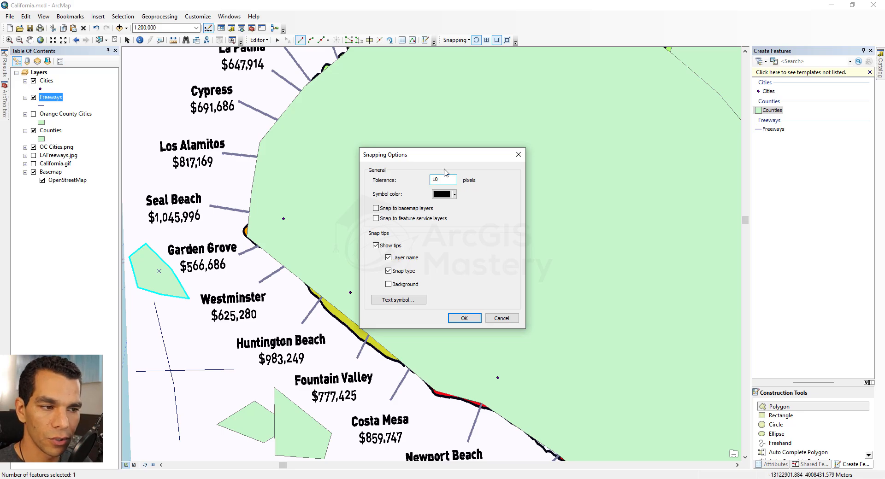
click(454, 195)
click(444, 237)
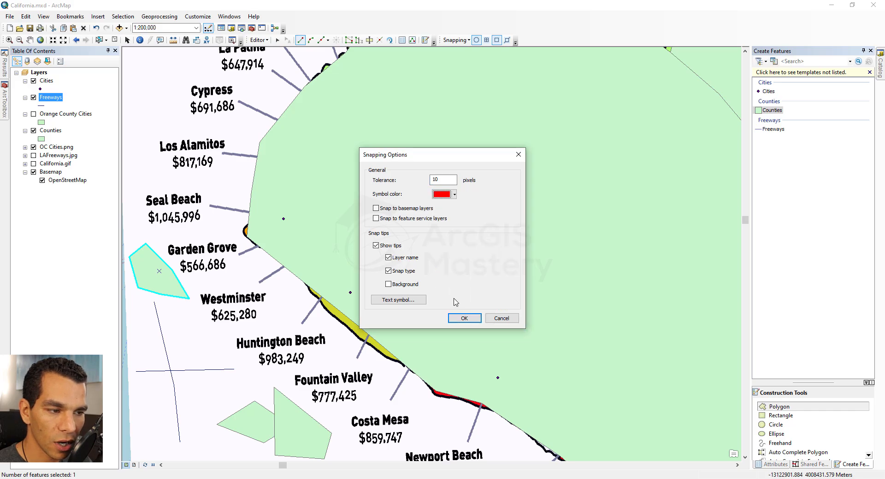
click(463, 318)
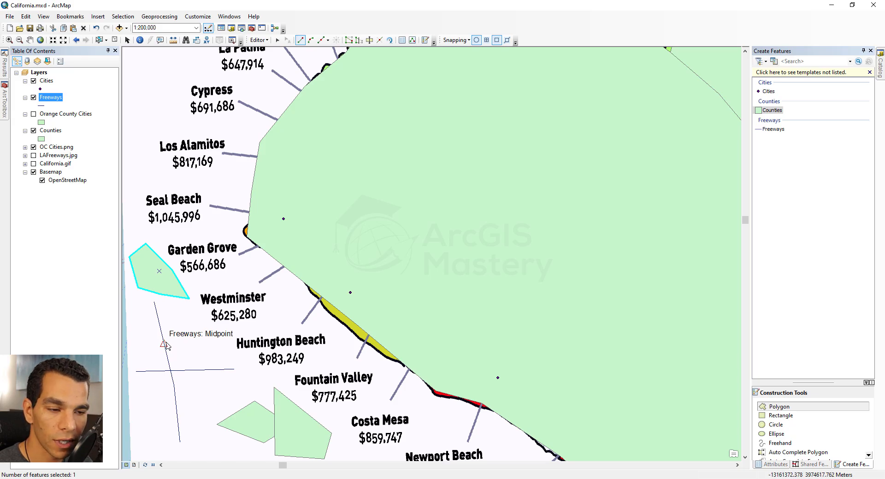
- Set the snap symbol color to black and enable a background for the snap tips
click(458, 41)
click(469, 114)
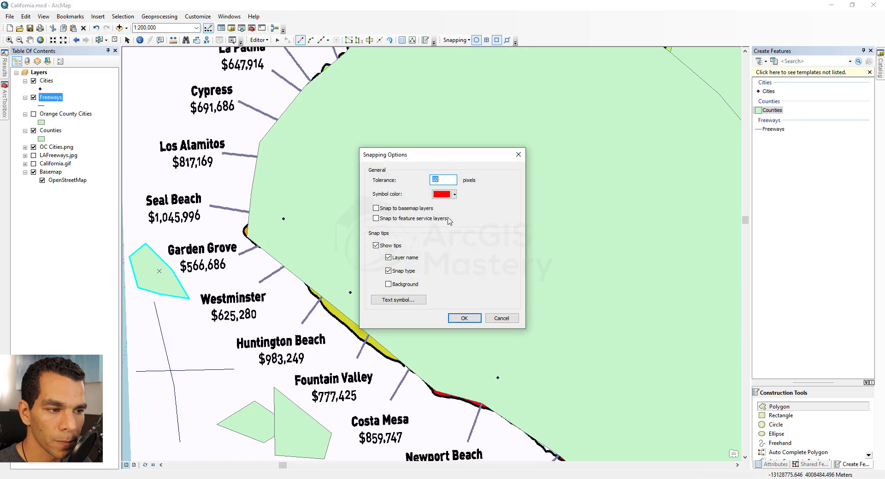
click(454, 194)
click(435, 283)
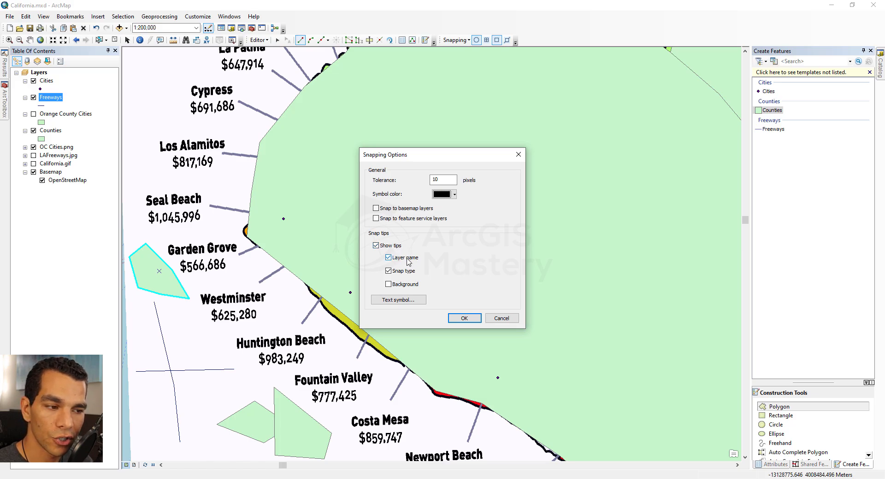
click(398, 285)
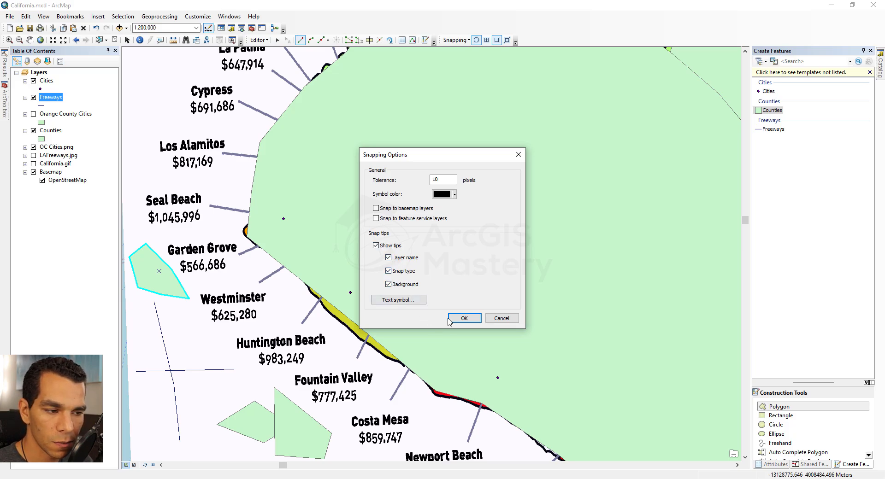
click(463, 318)
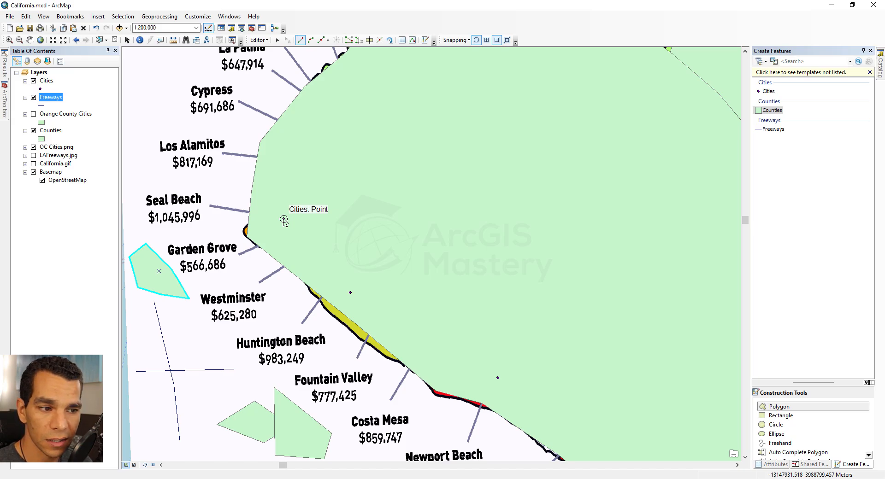
- Turn off Show tips in the snapping options
click(456, 41)
click(463, 113)
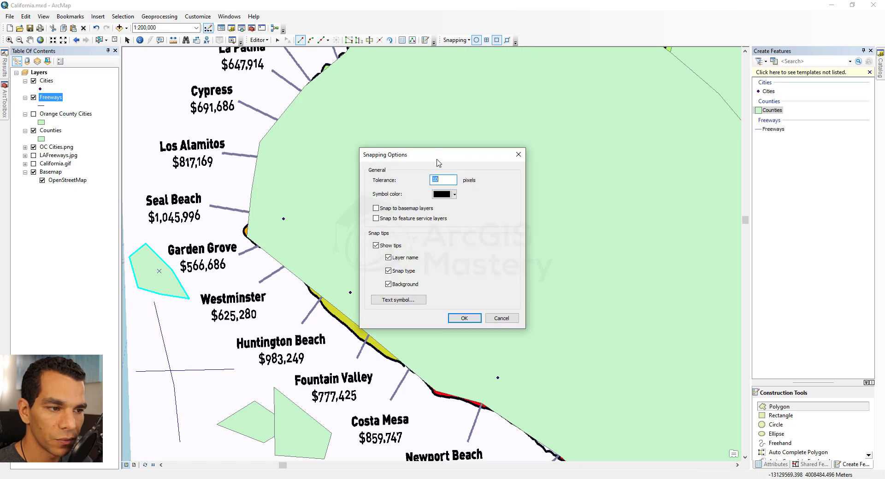
click(376, 246)
click(464, 318)
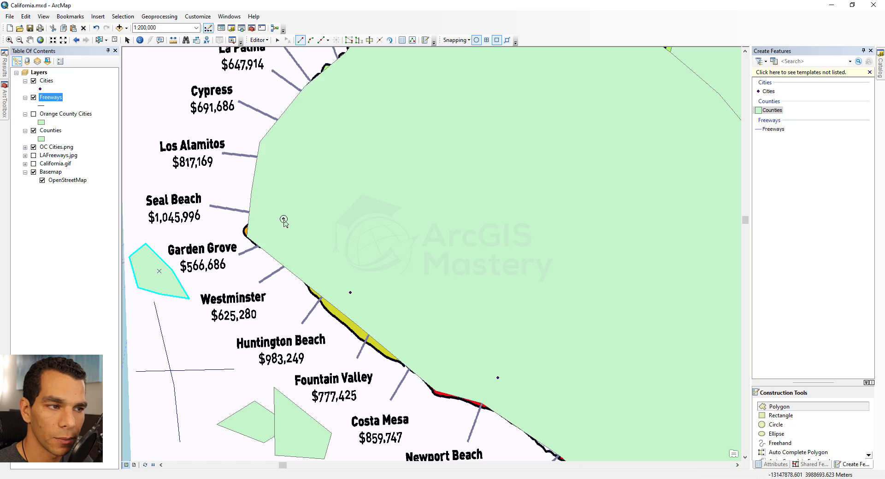
- Turn on Show tips in the snapping options and set the snap tip text size to 26
click(456, 40)
click(463, 113)
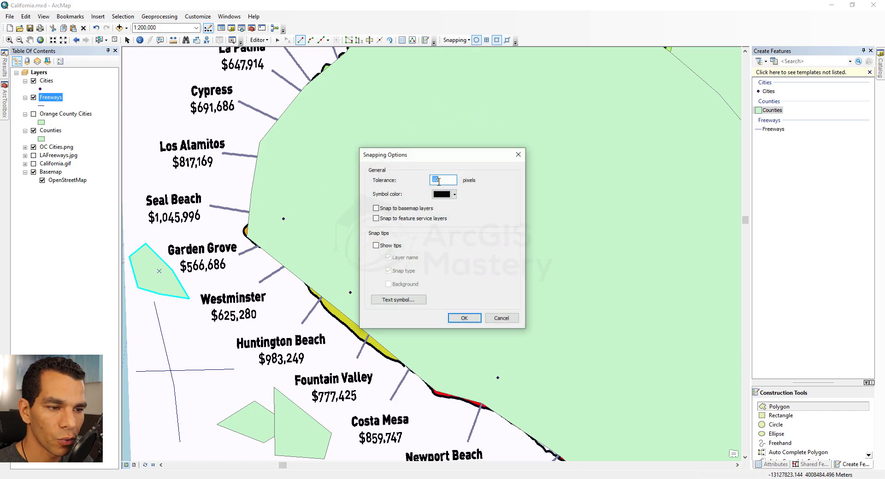
click(376, 246)
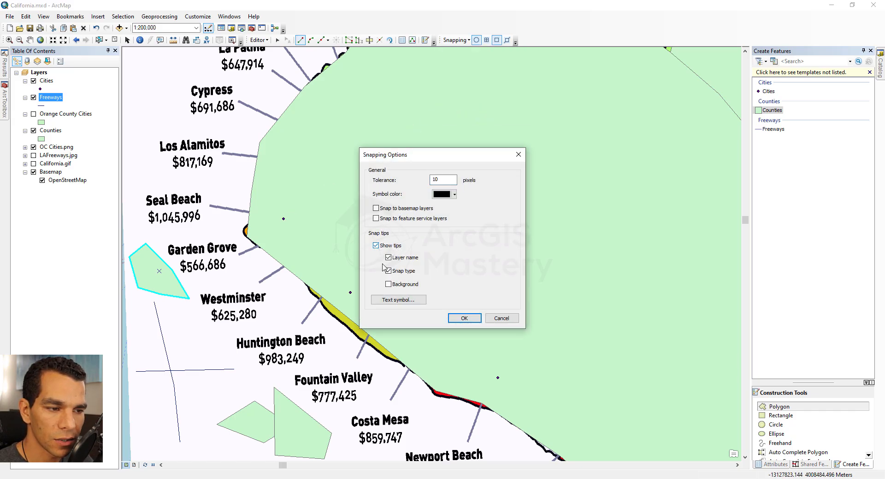
click(402, 300)
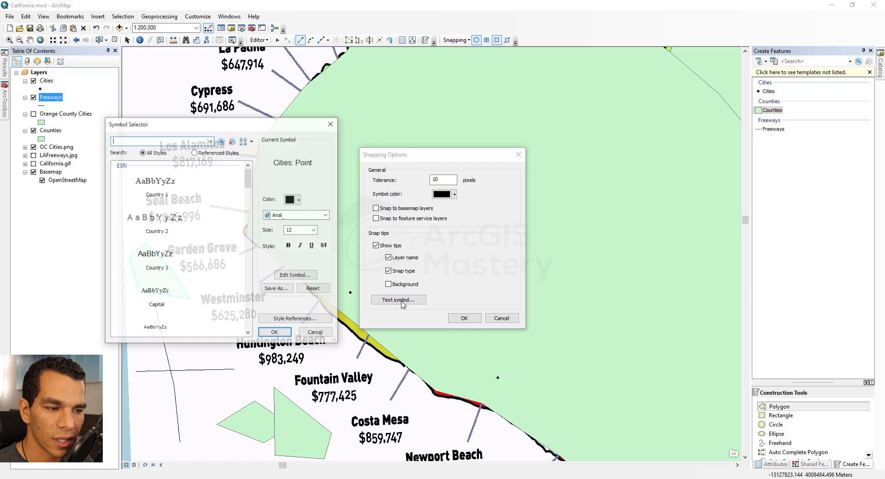
click(314, 230)
click(297, 284)
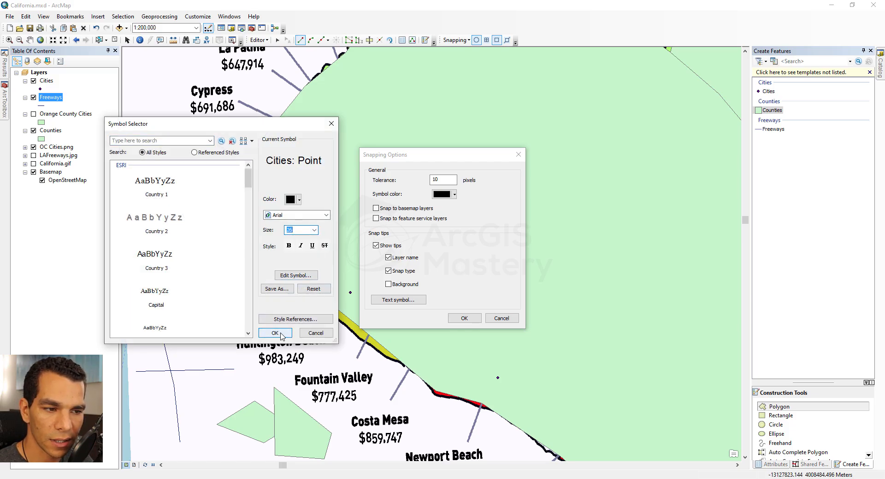
click(275, 333)
click(464, 319)
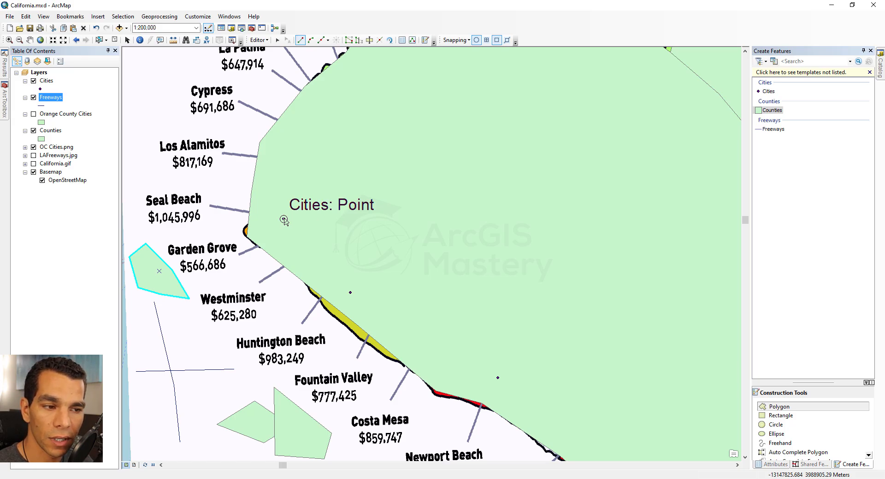
- Set the text size of the snap tips to 18
click(456, 40)
click(468, 121)
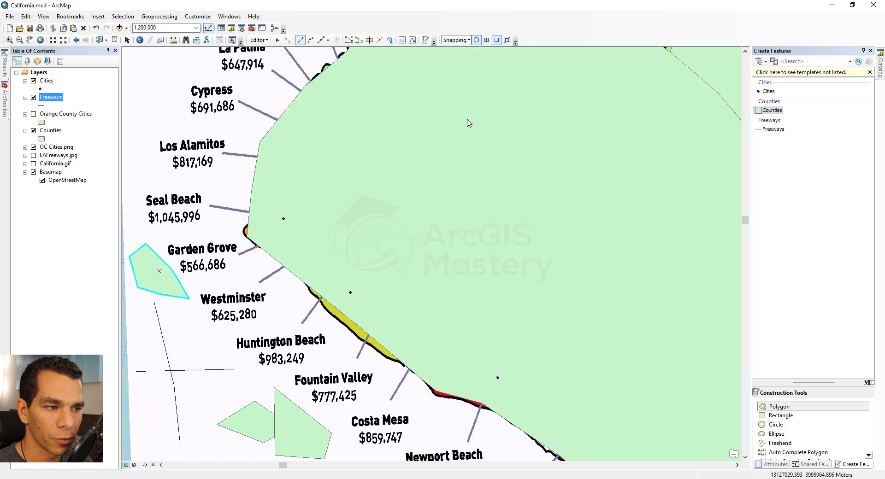
click(398, 300)
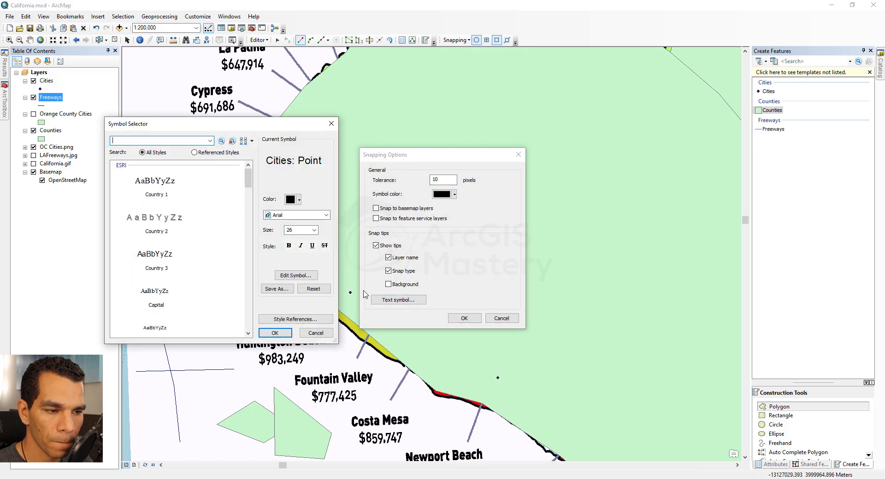
double_click(295, 229)
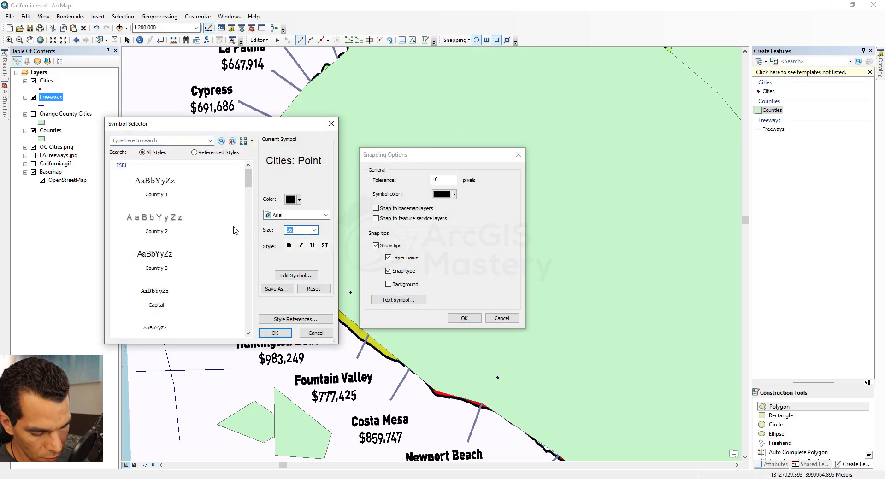
text(18)
key(Return)
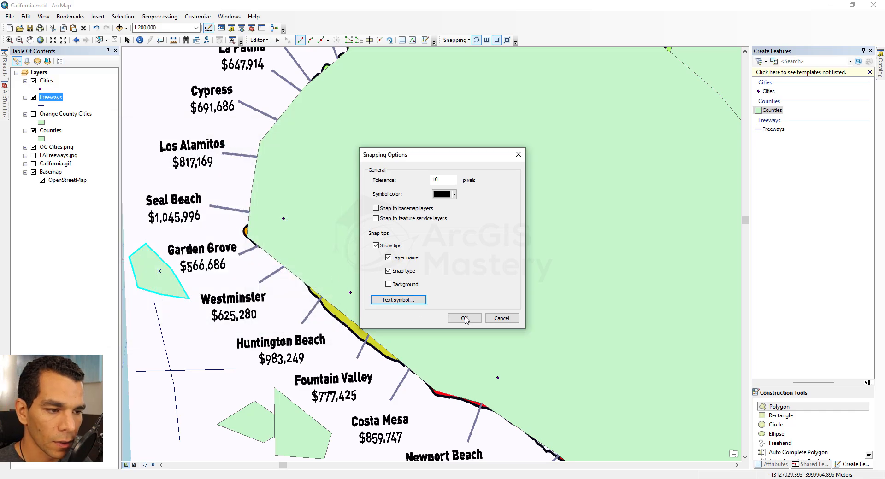
click(465, 318)
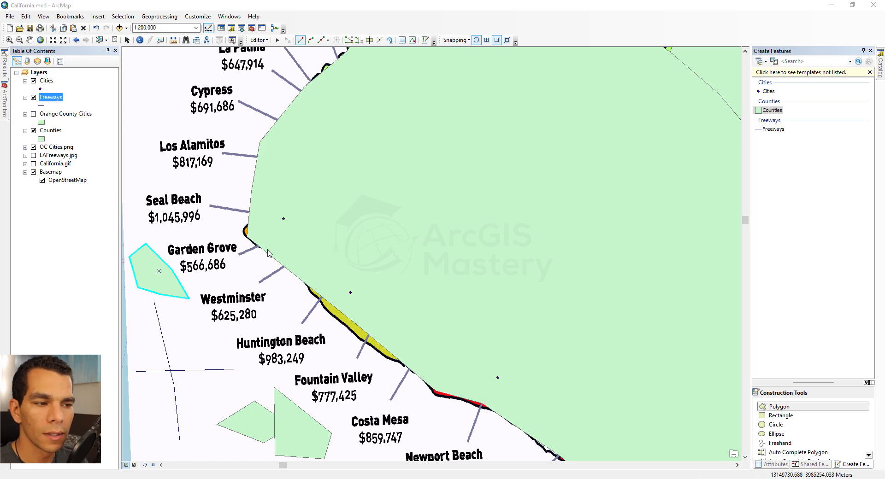
- Delete the practice county polygons and the crossing freeway lines drawn southwest of the Orange County polygon
click(277, 41)
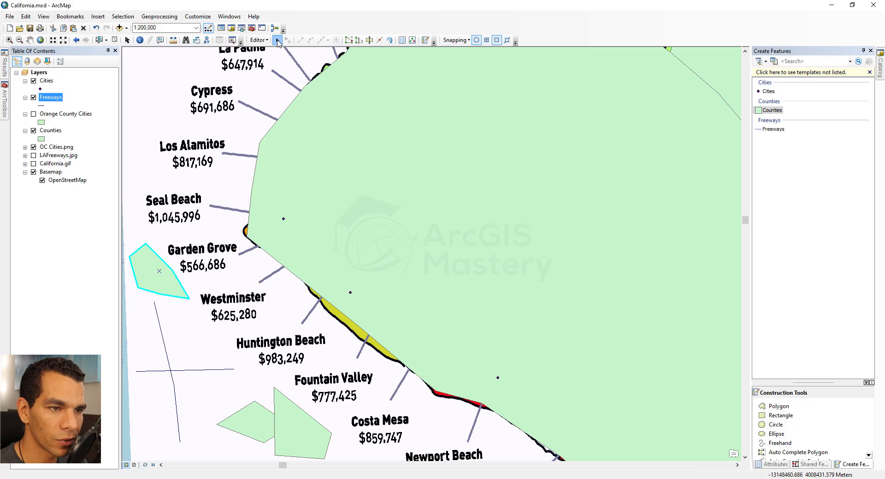
click(159, 295)
key(Delete)
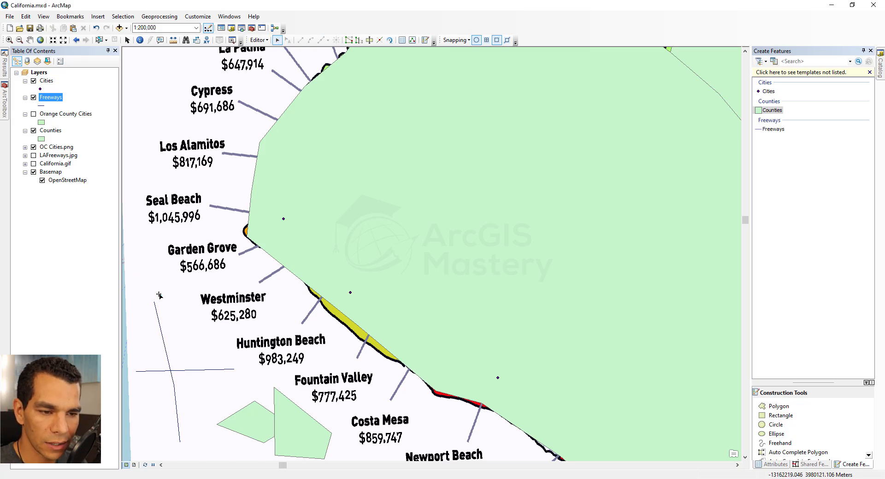
drag(184, 341, 150, 393)
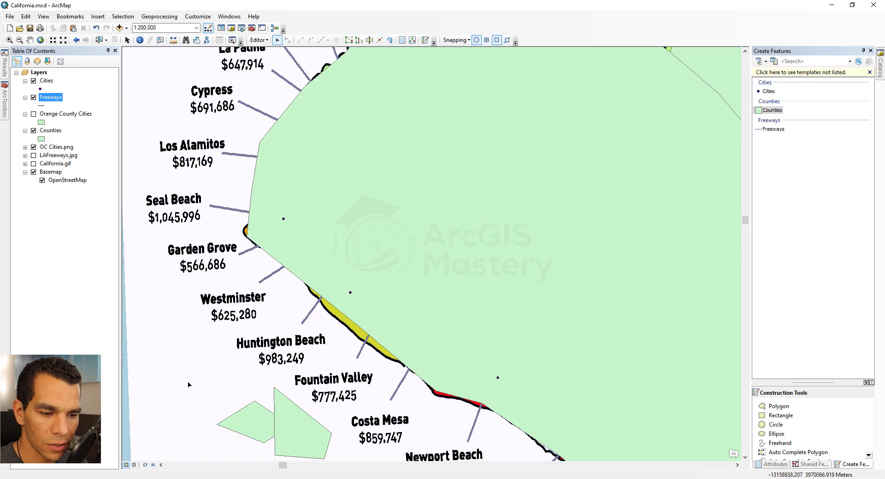
drag(186, 381, 310, 444)
key(Delete)
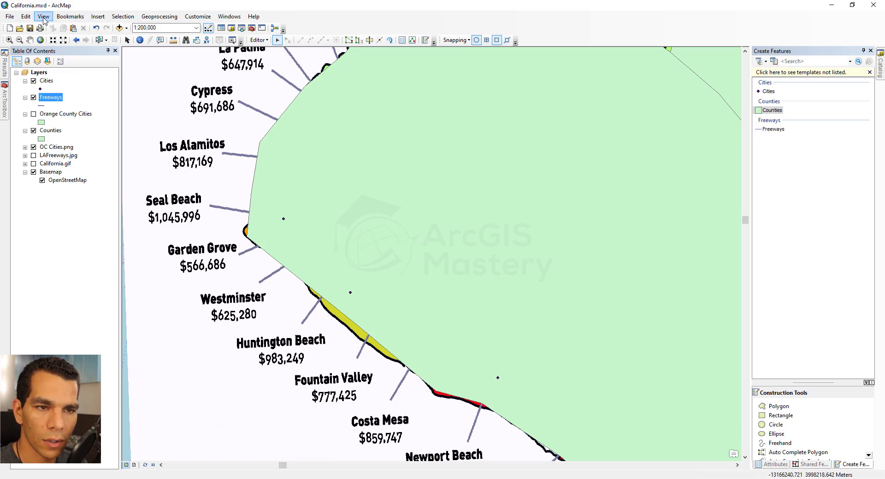
- Save the feature edits and the California map document
click(70, 16)
click(94, 58)
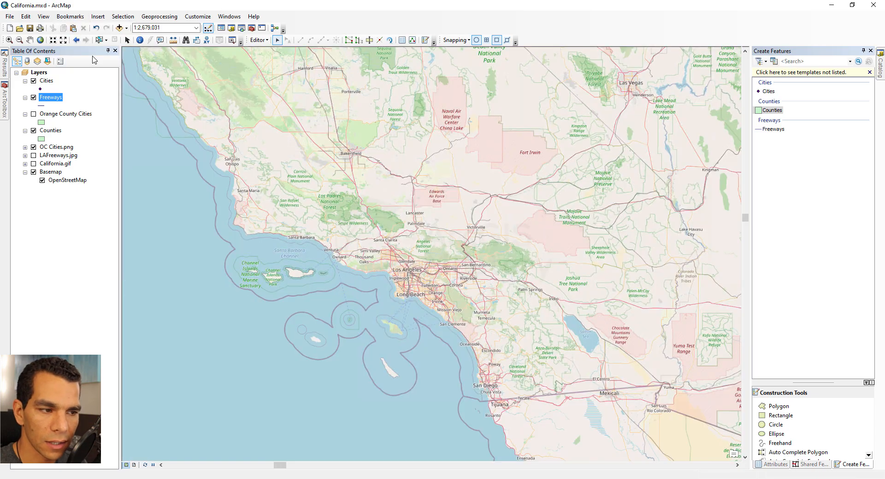
click(260, 40)
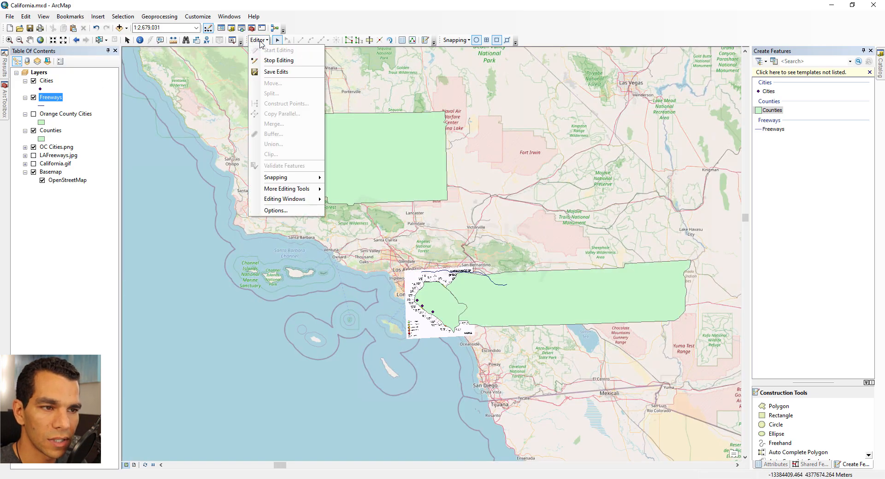
click(272, 73)
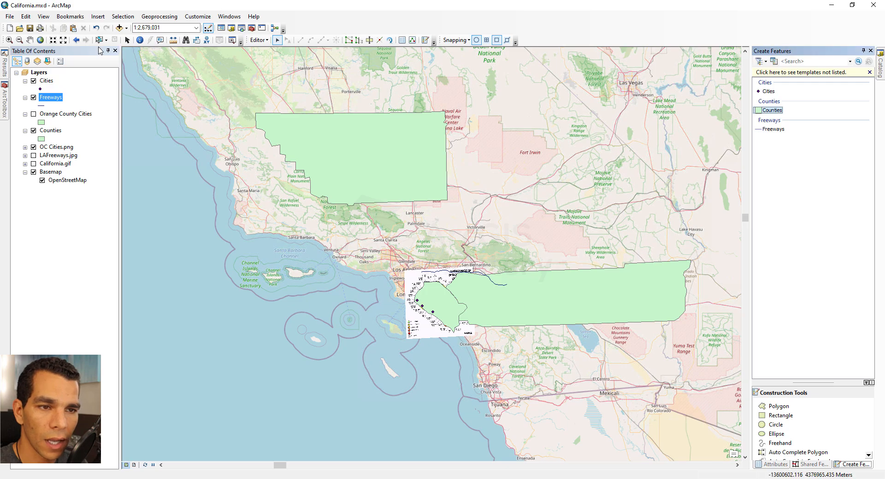
click(29, 29)
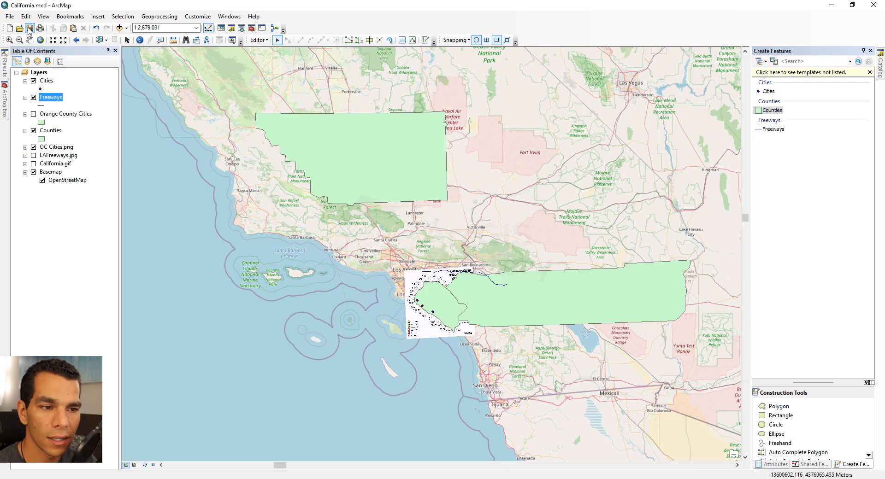